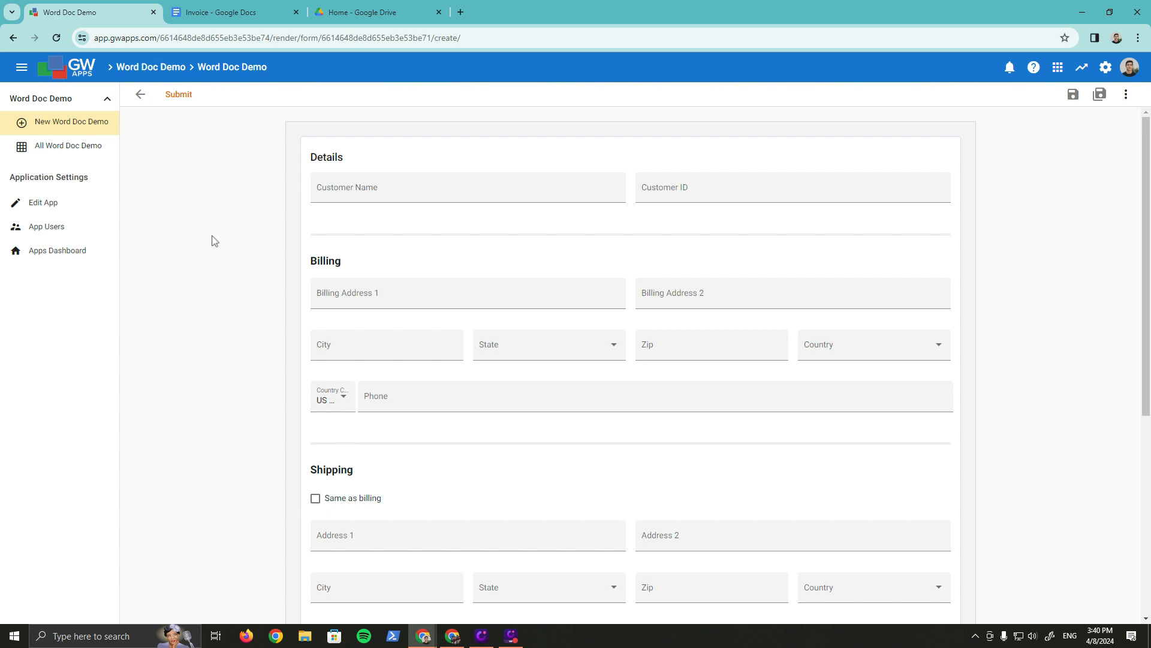
Switch to the Invoice template in Google Docs and examine its short-code placeholders, starting with the ${createdOn} line.
left_click(224, 12)
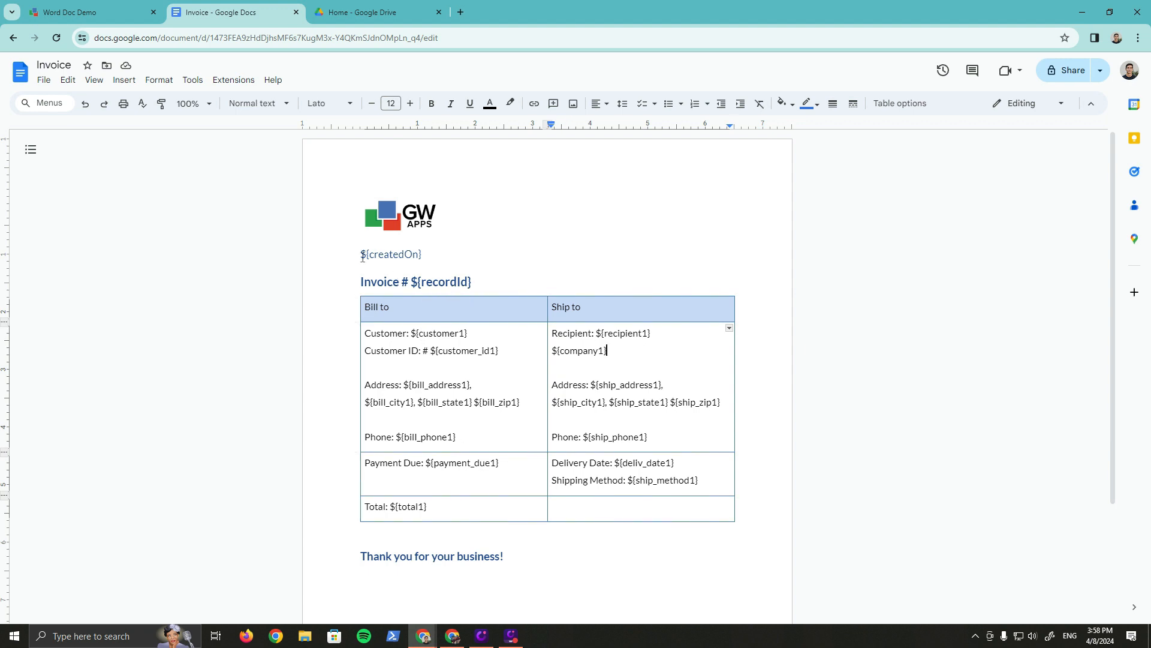
left_click_drag(362, 257, 421, 249)
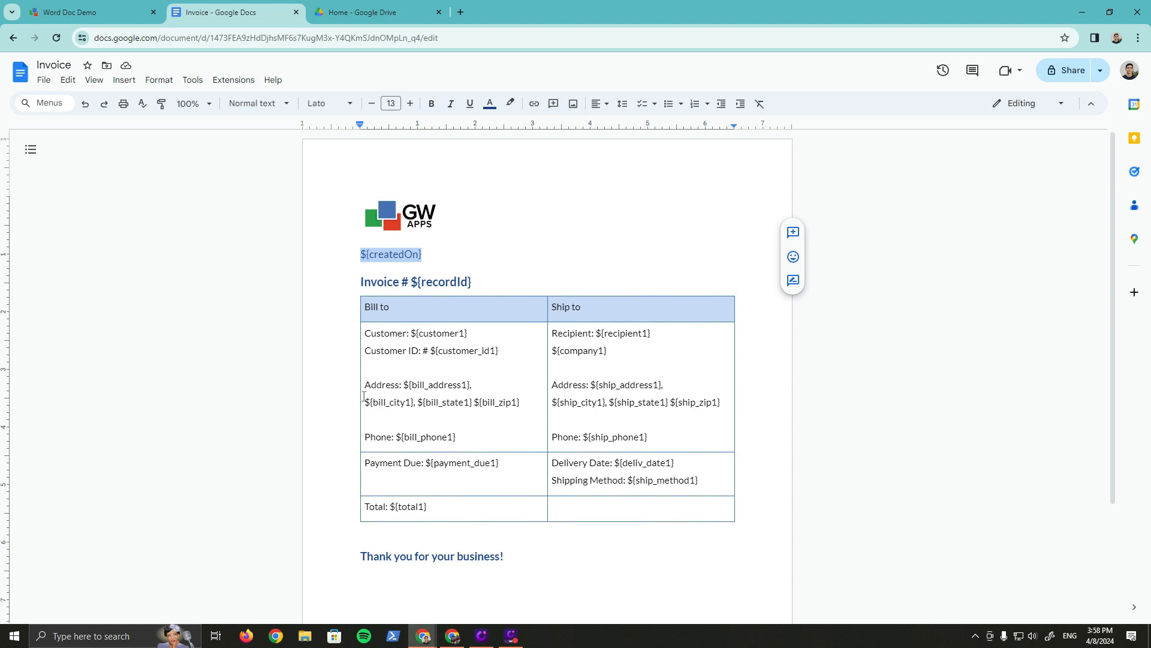
left_click(484, 272)
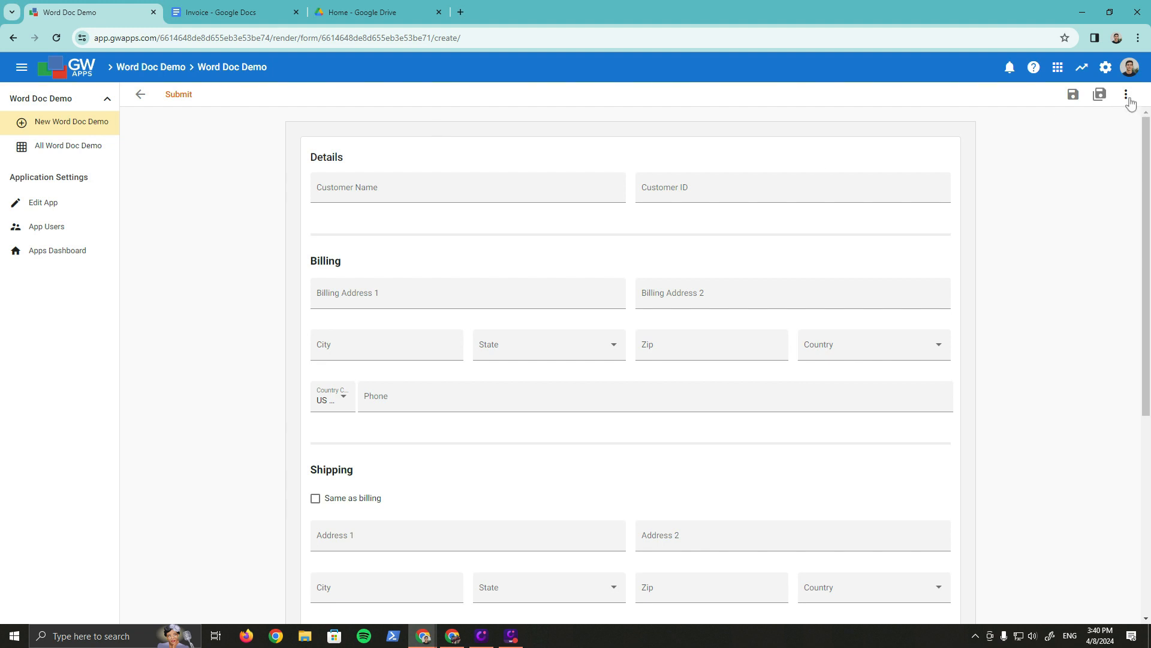
Inspect the Customer Name field's short code in the Word Doc Demo form designer, and return to the form.
left_click(1127, 95)
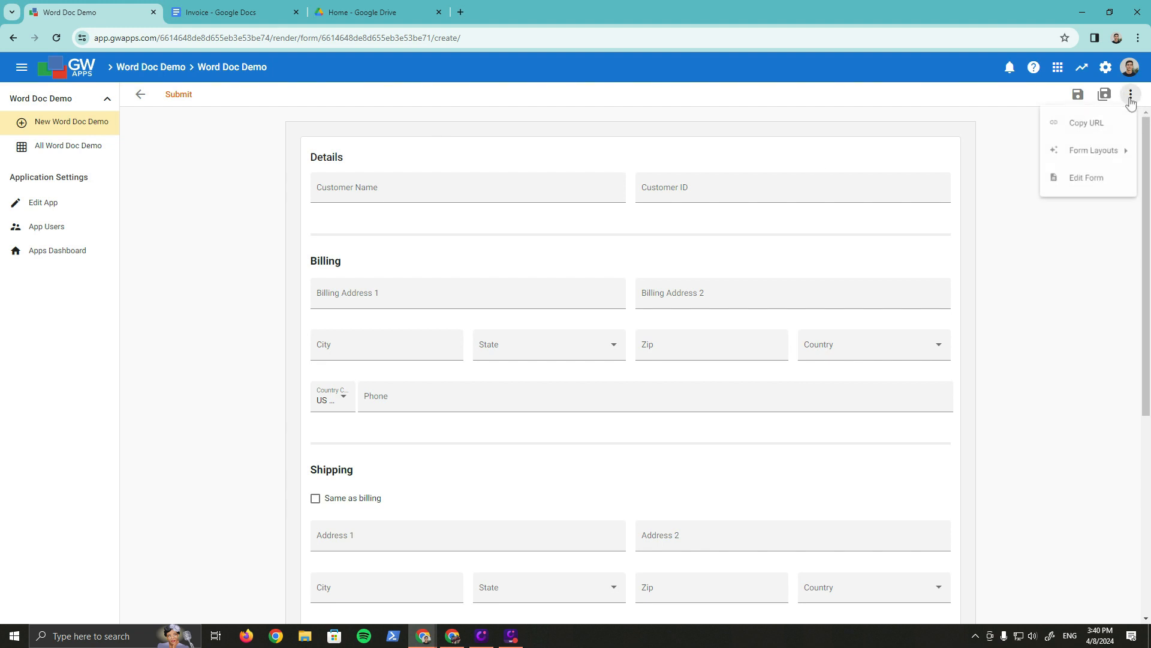
left_click(1084, 181)
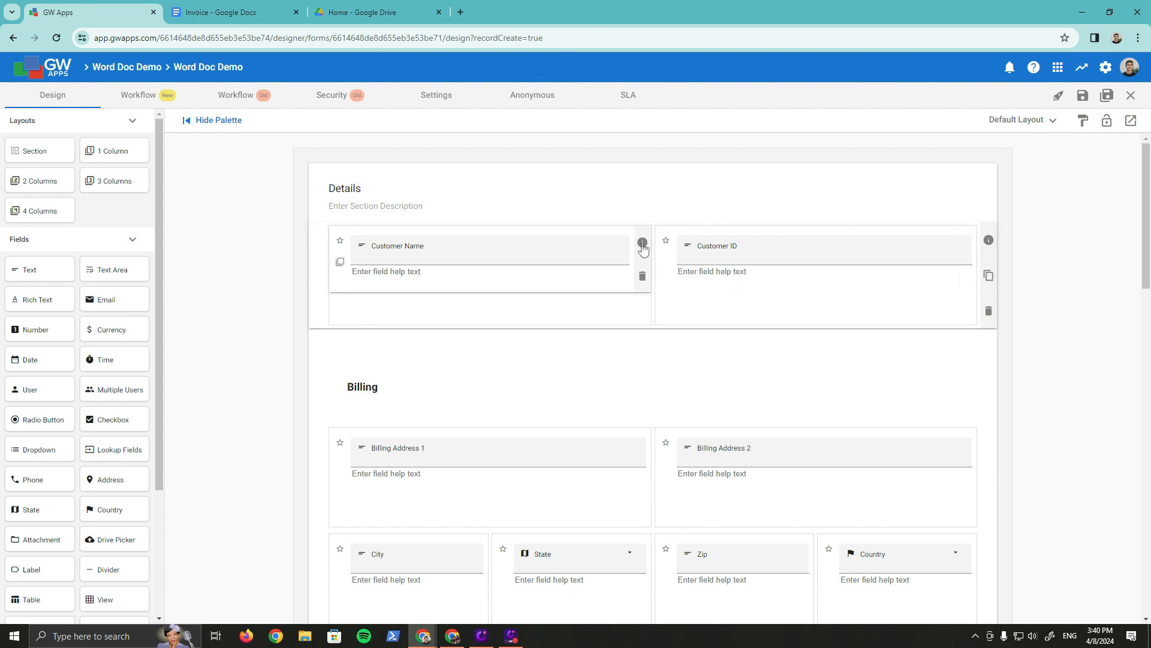
left_click(643, 245)
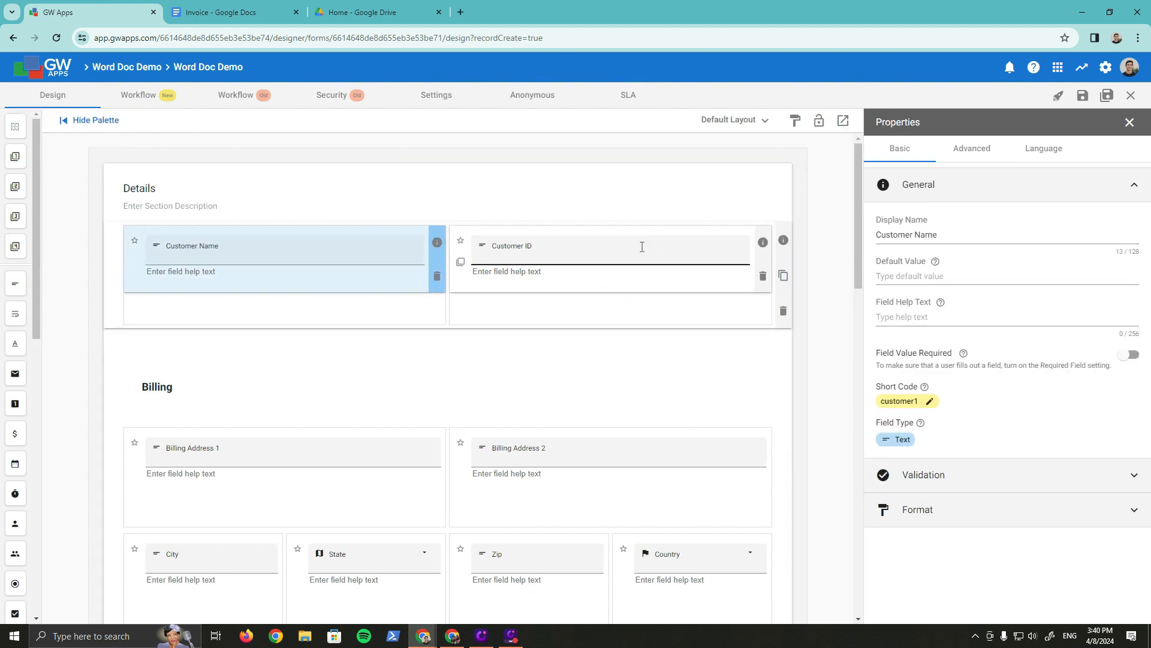
left_click(931, 401)
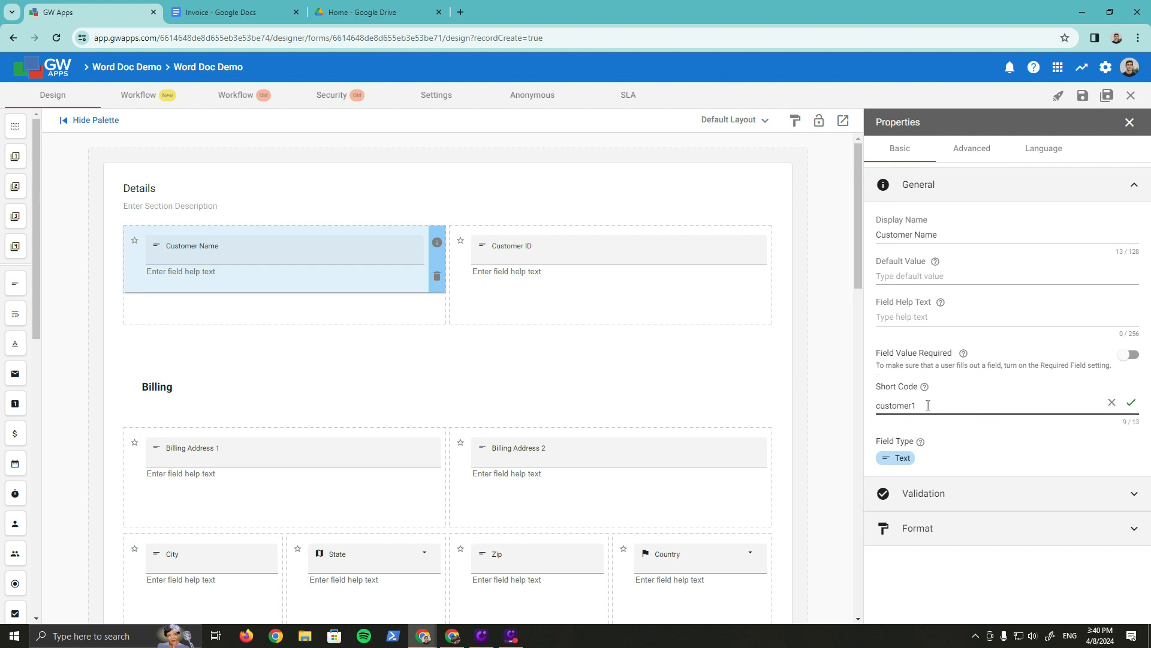
left_click(929, 404)
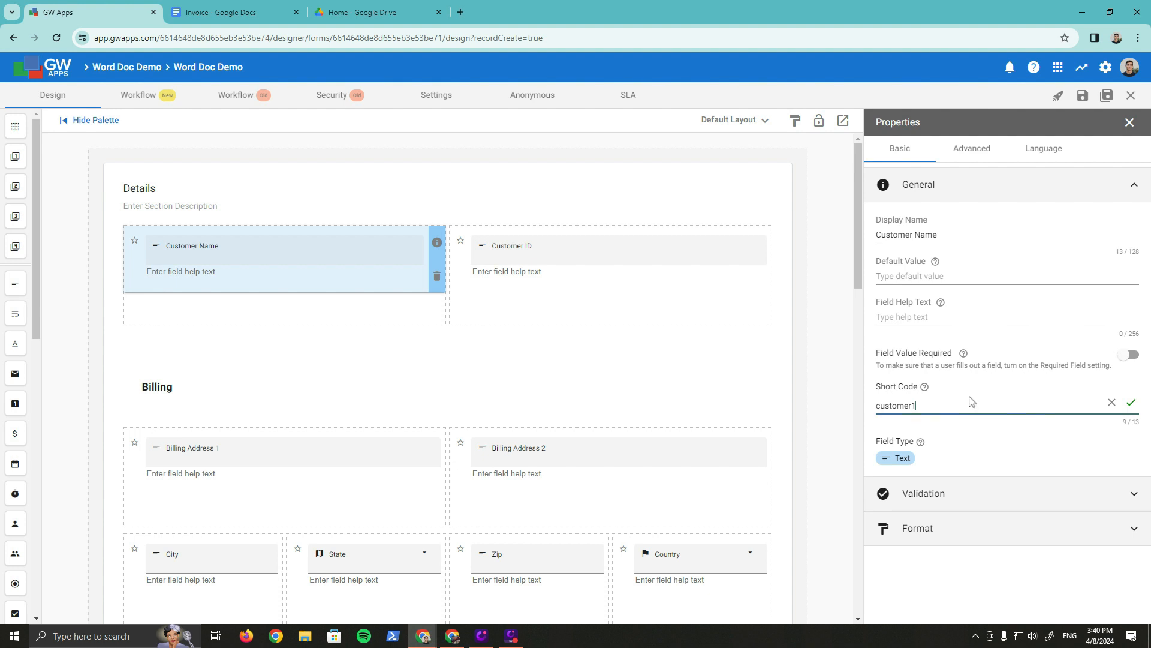
left_click(1132, 403)
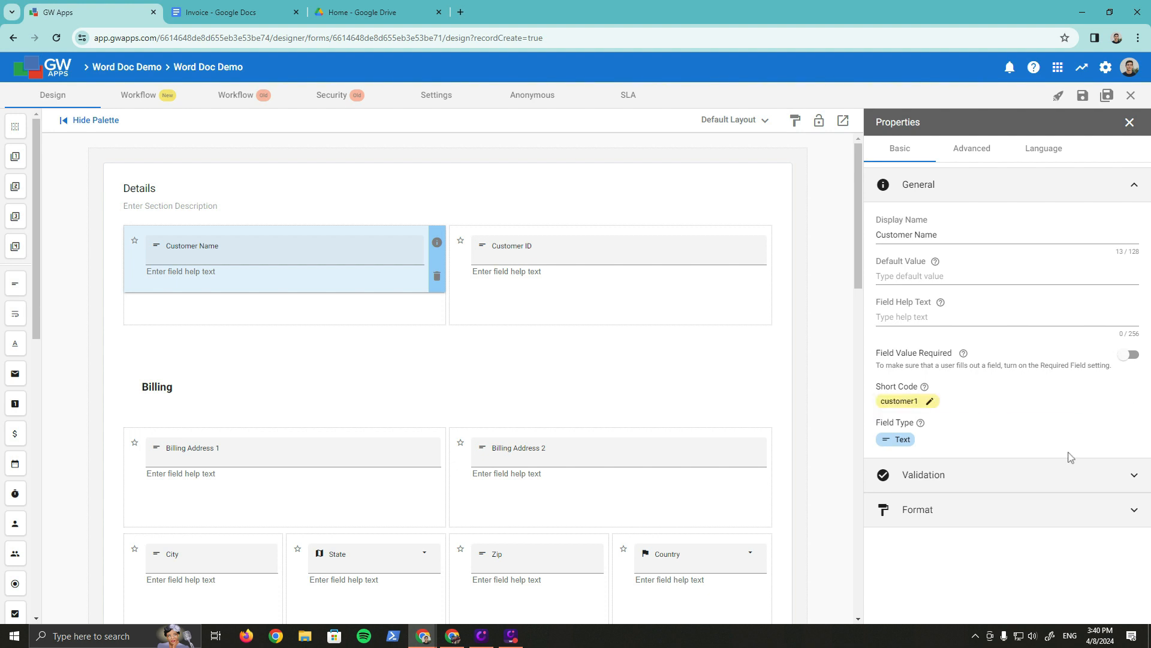
left_click(1130, 123)
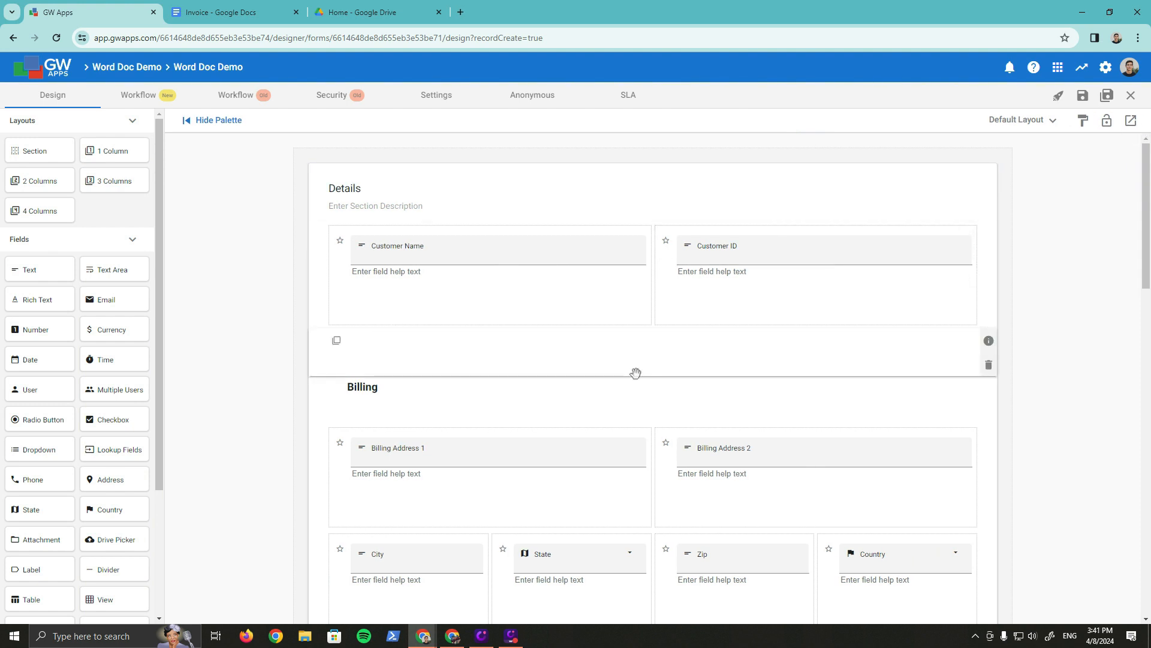
left_click(1108, 96)
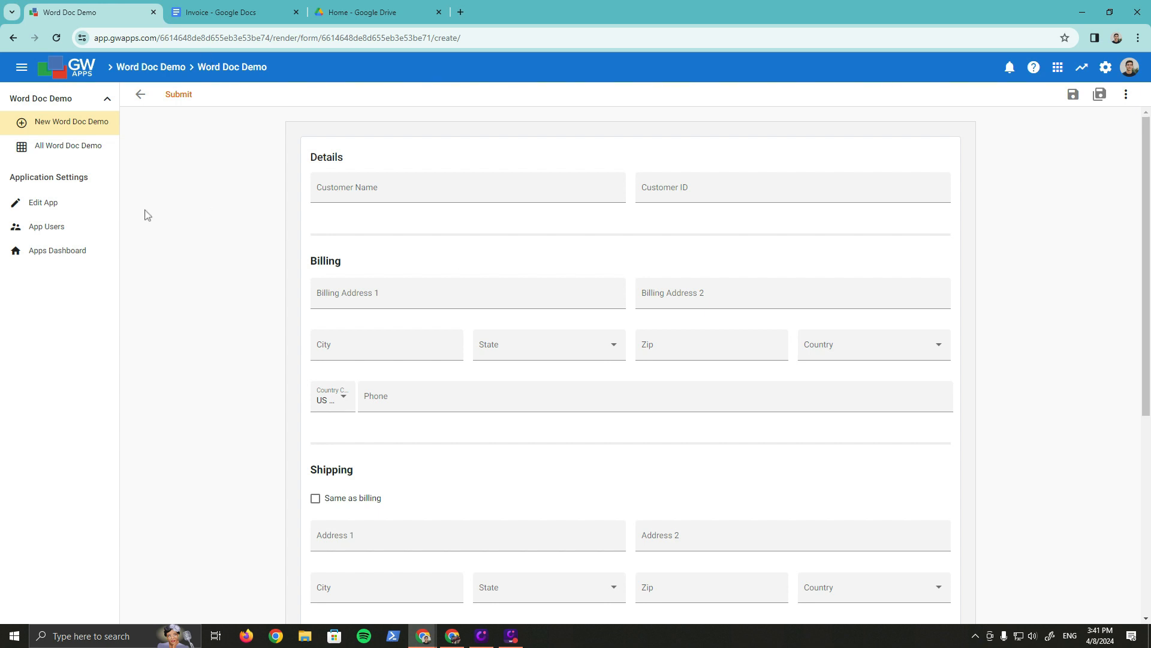
Start a new action of type Create Google Doc in the Word Doc Demo app's designer.
left_click(26, 213)
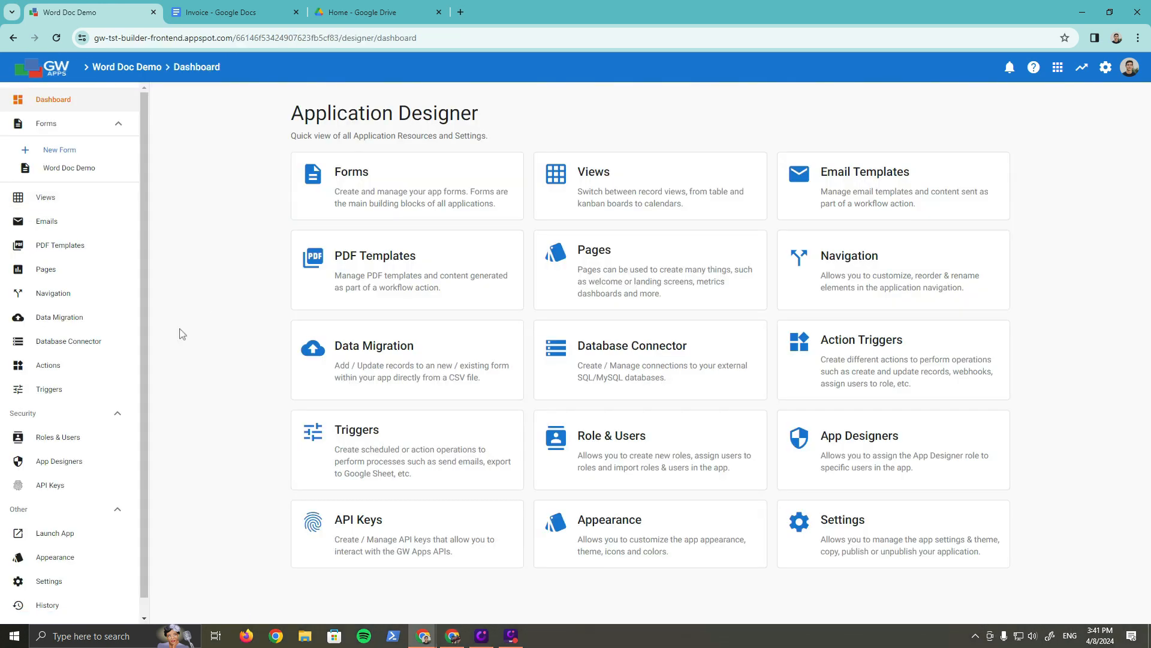
left_click(70, 375)
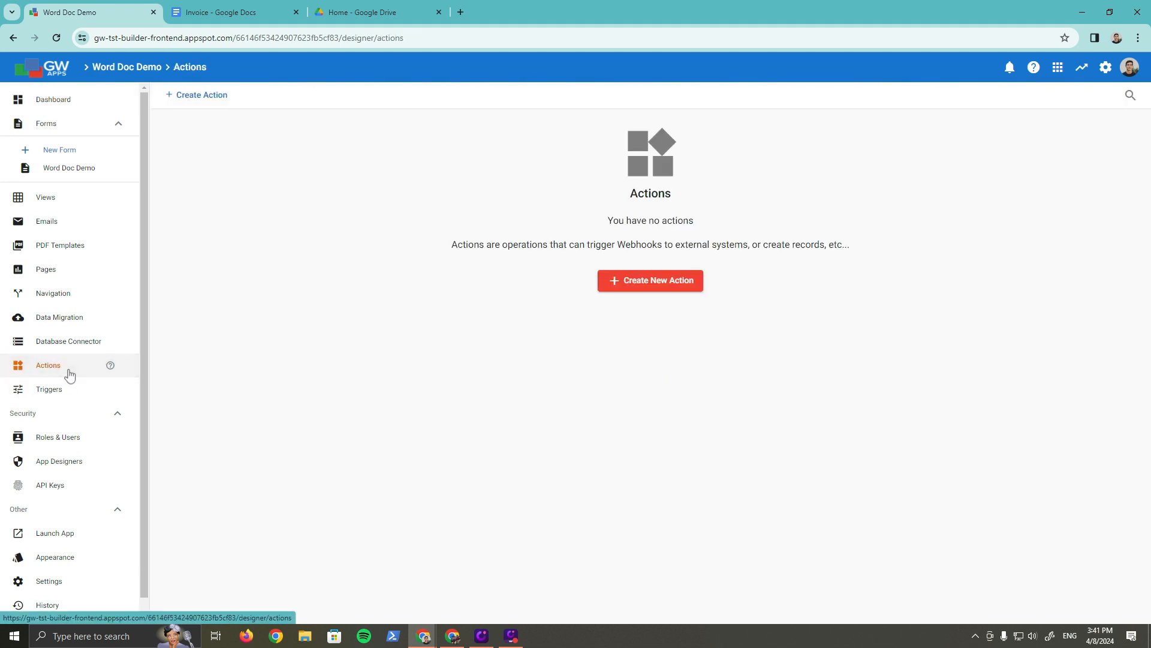
left_click(200, 99)
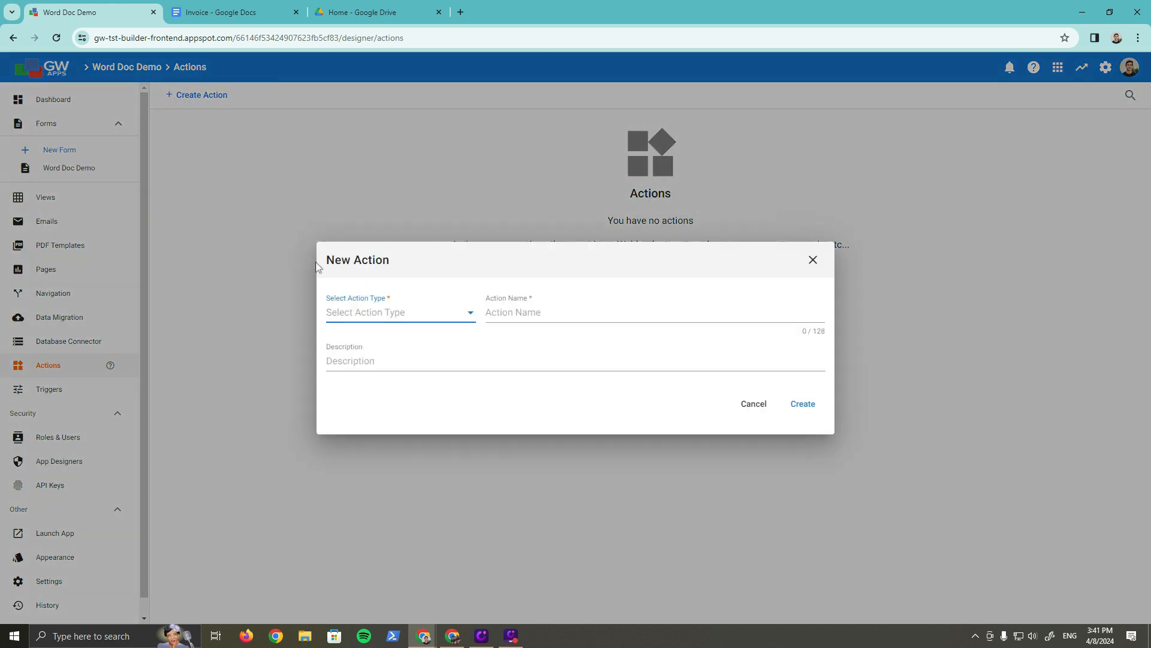
left_click(368, 312)
scroll(368, 375, "down", 1)
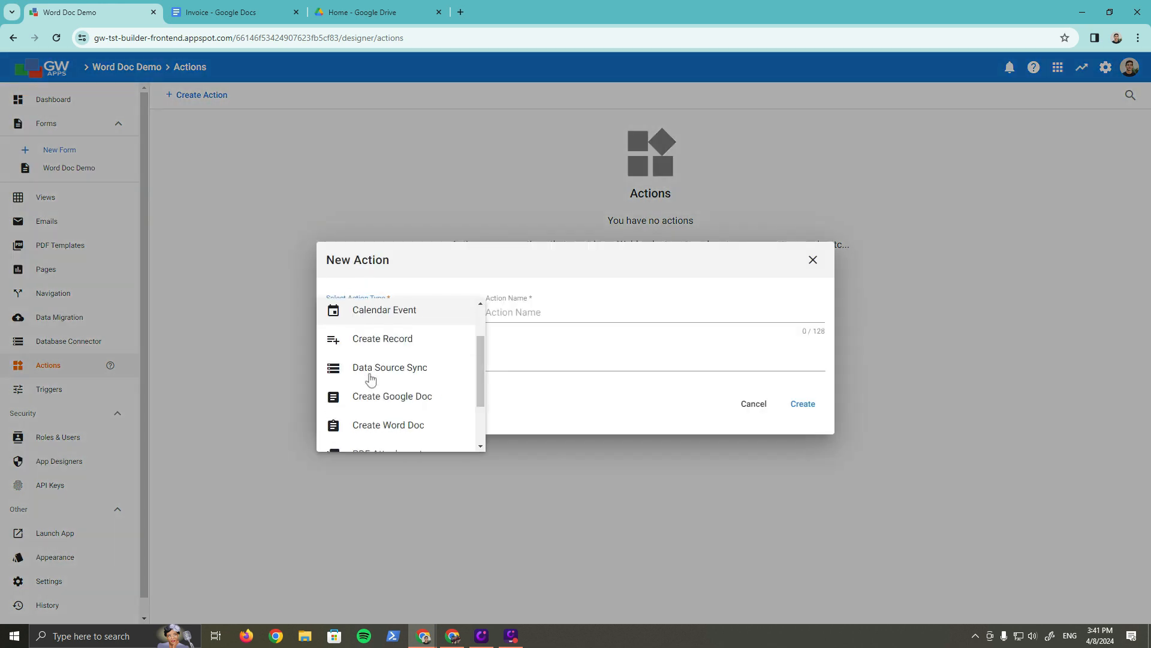
left_click(425, 407)
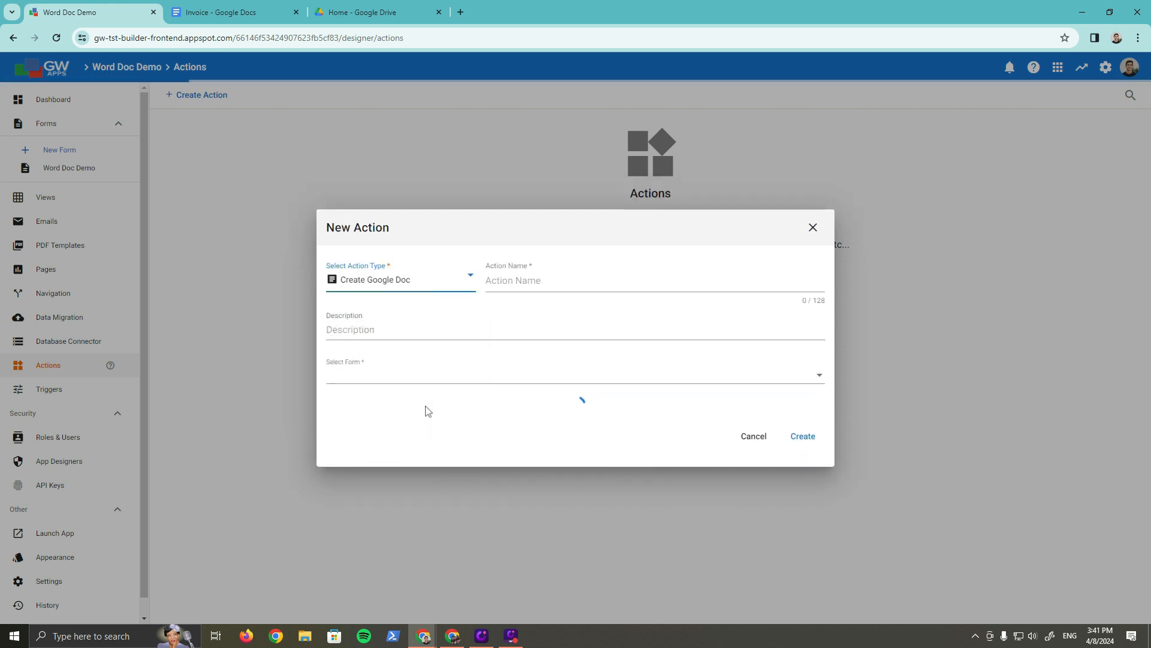
Name the action "Google Doc Action" and assign it to the Word Doc Demo form.
left_click(544, 262)
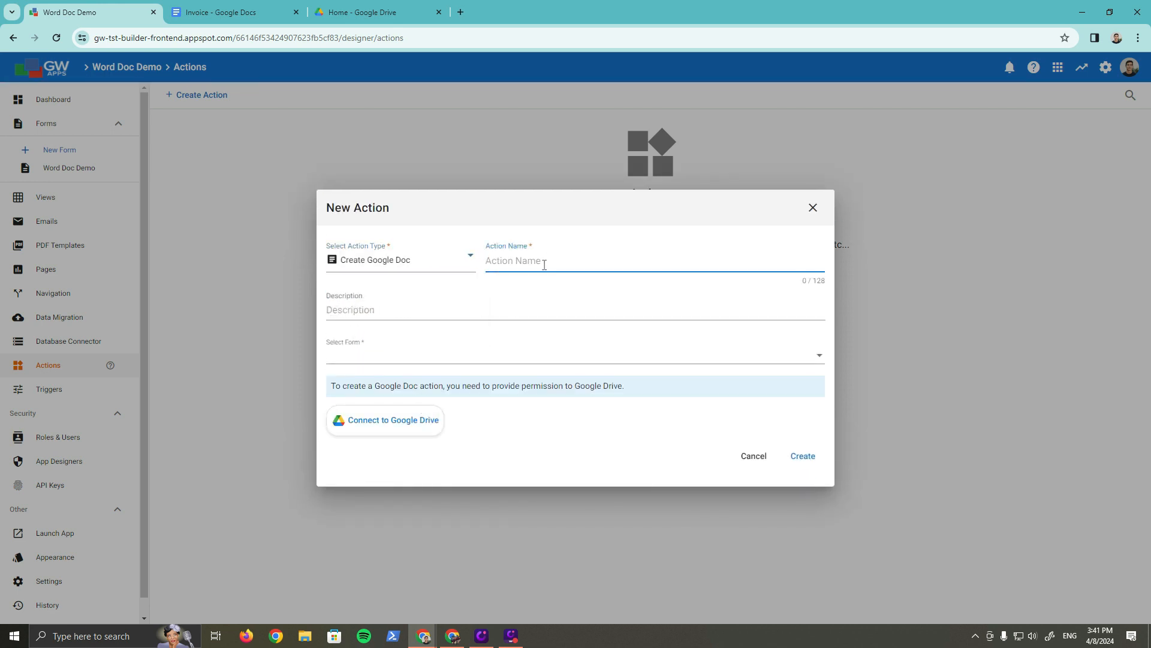
type("Google Doc Action")
left_click(388, 360)
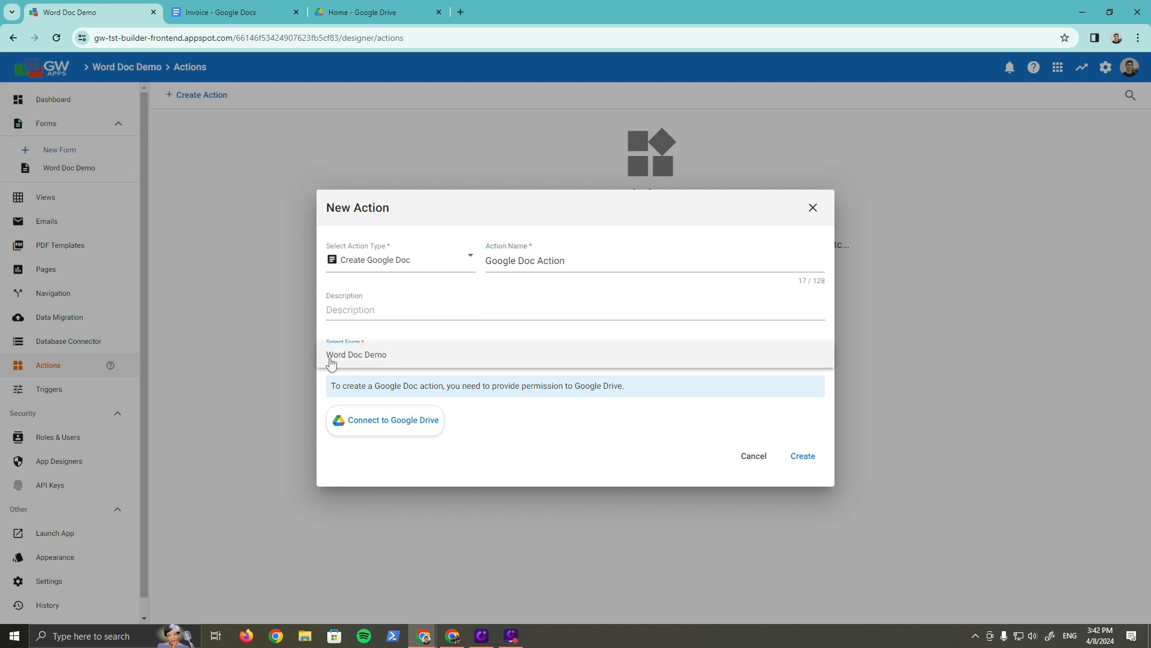
left_click(368, 364)
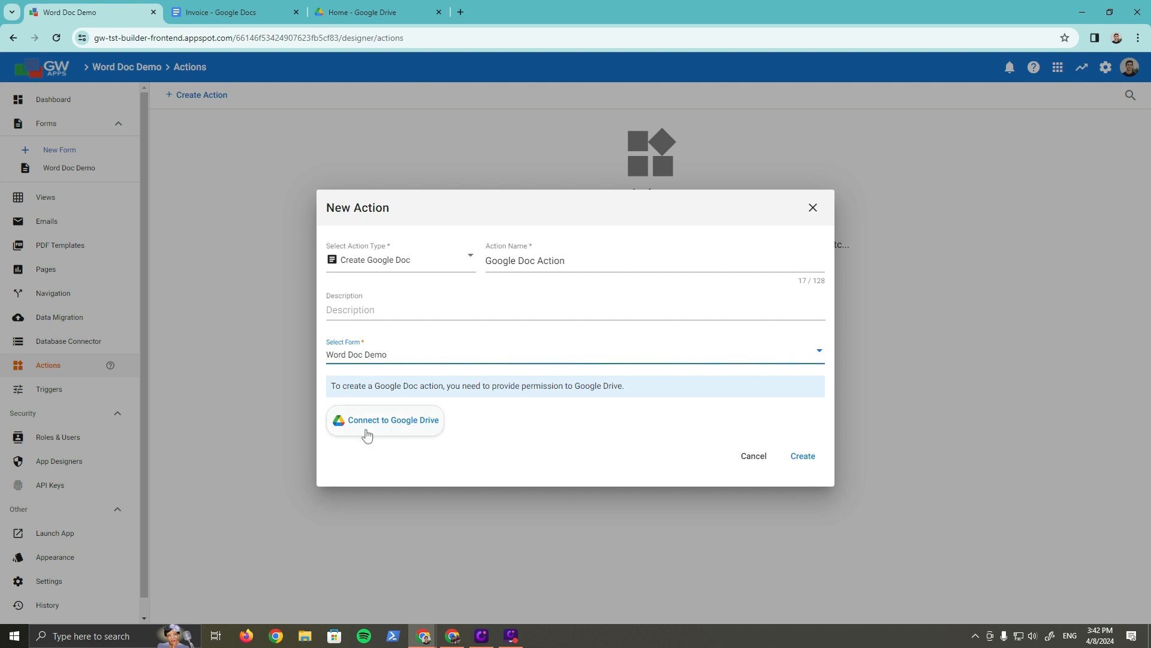
Connect the action to Google Drive by choosing the Google account and allowing the requested file access.
left_click(395, 420)
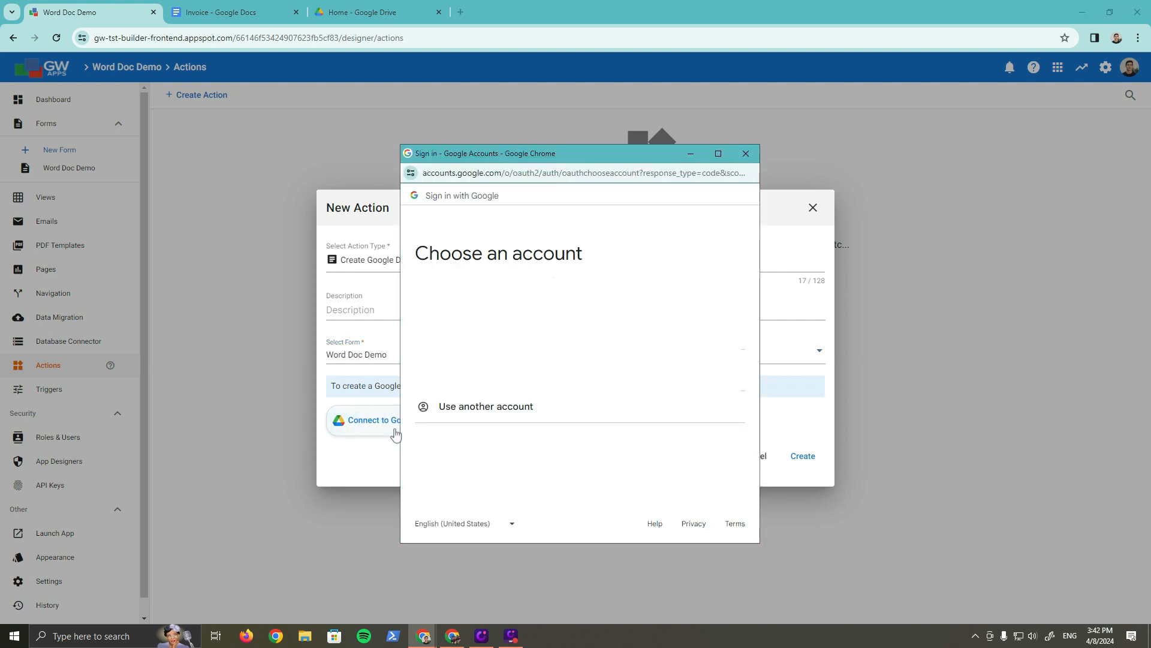
left_click(493, 328)
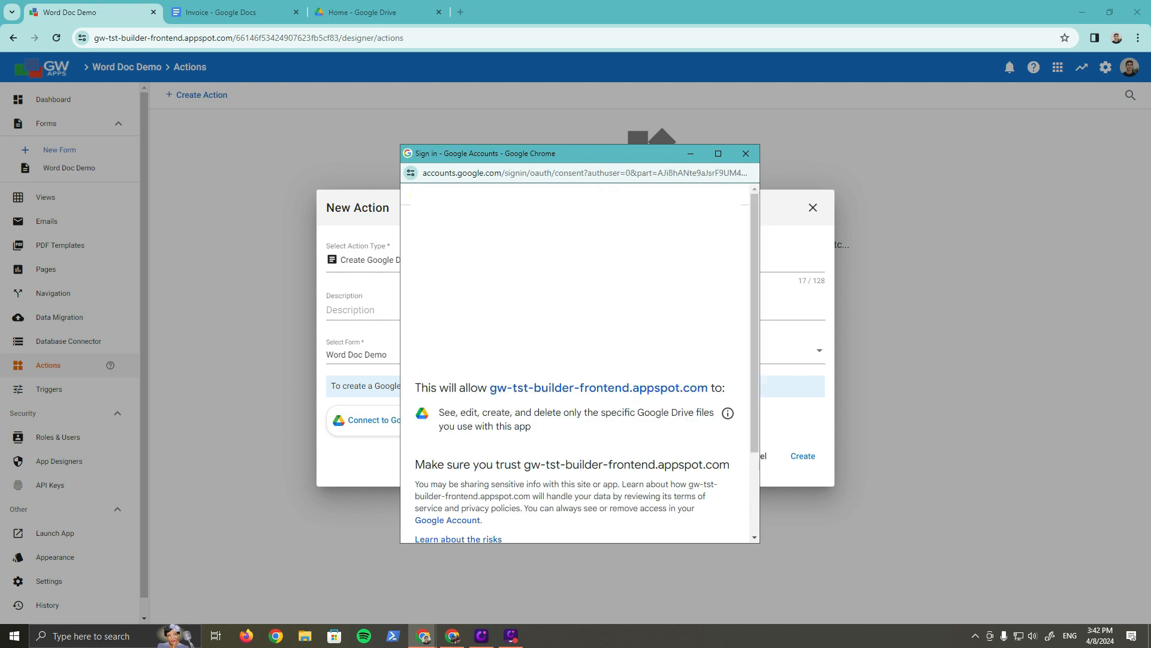
left_click_drag(755, 224, 772, 373)
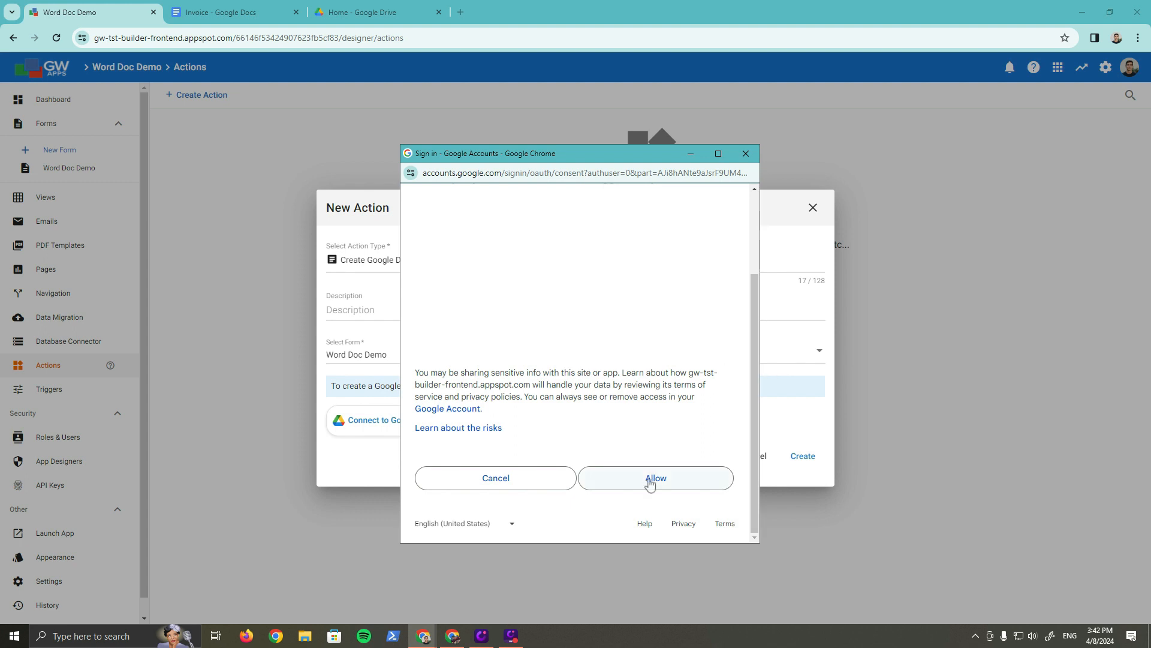
left_click(649, 479)
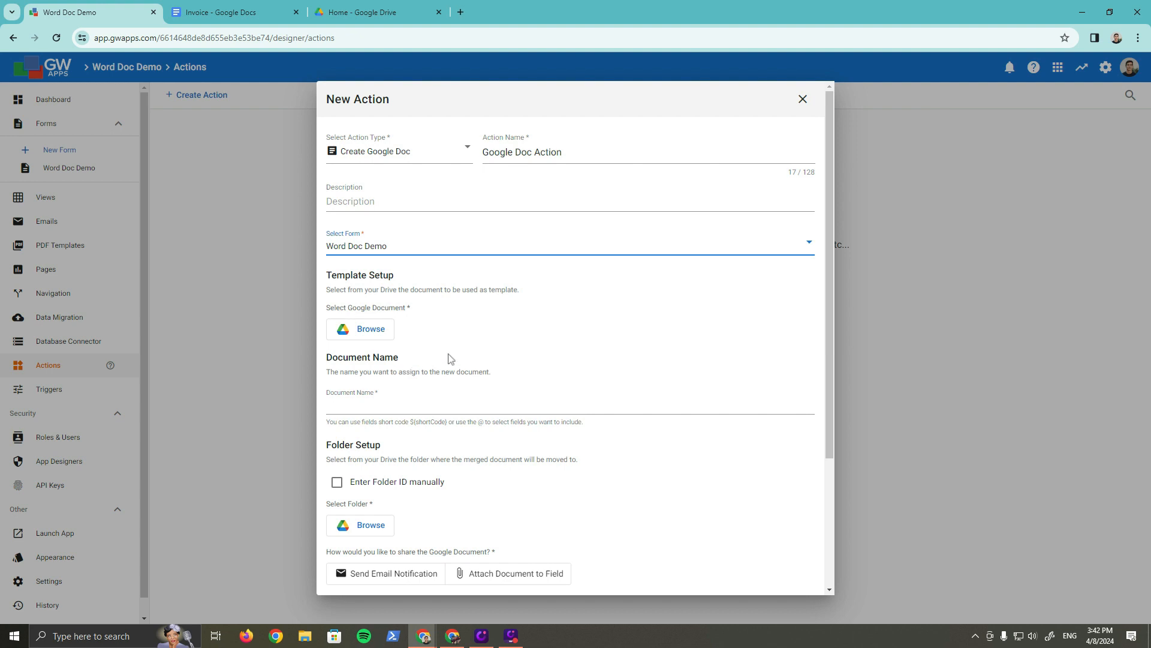
Choose the Invoice document from Google Drive as the action's template, signing in with the Google account.
left_click(366, 333)
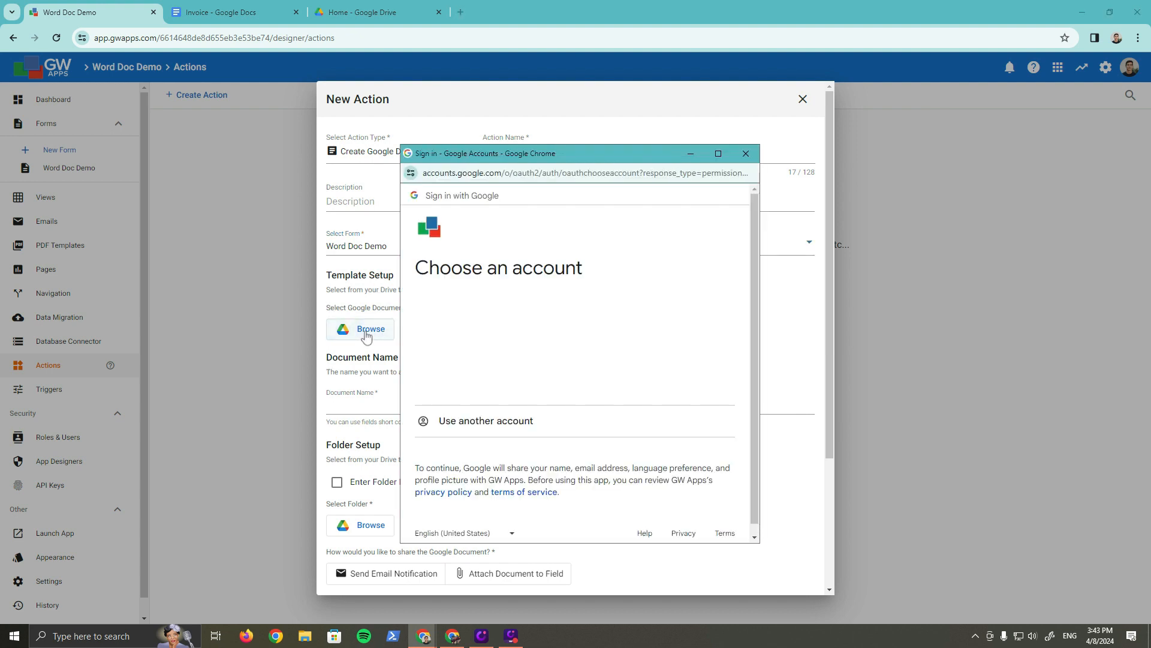
left_click(504, 343)
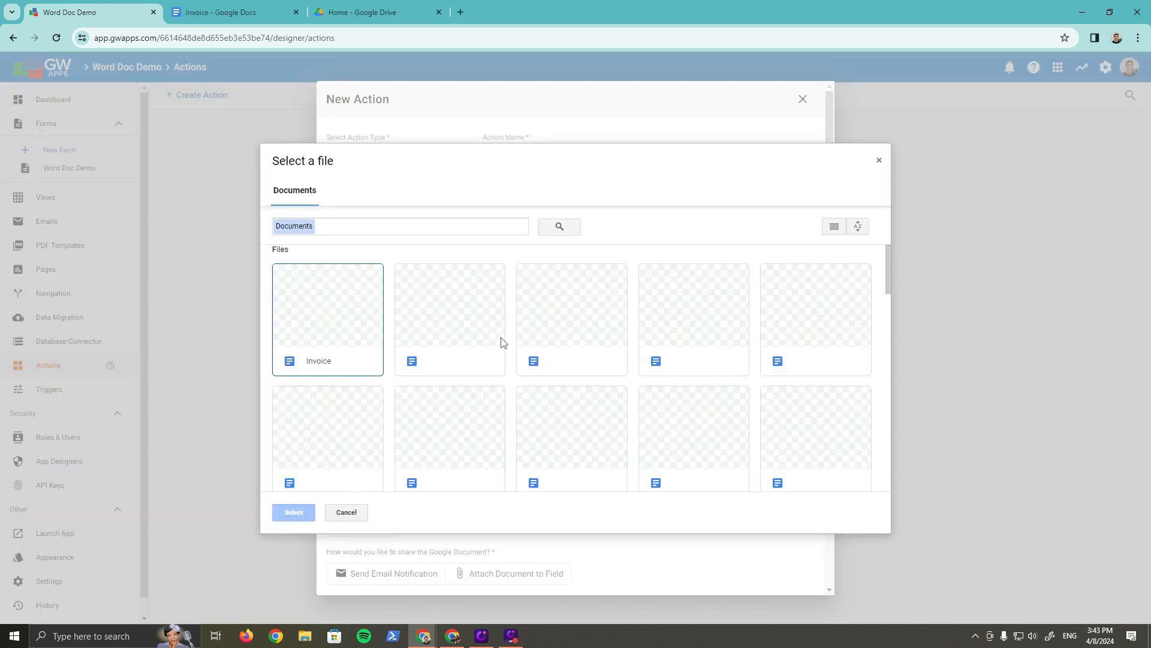
left_click(329, 349)
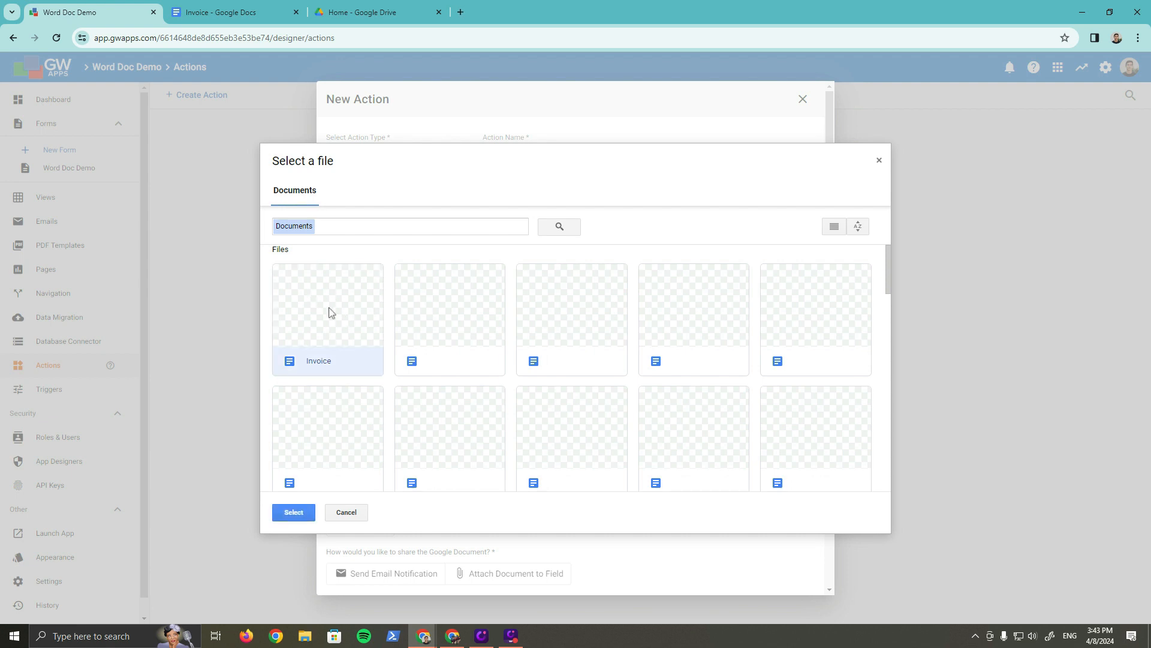
left_click(291, 512)
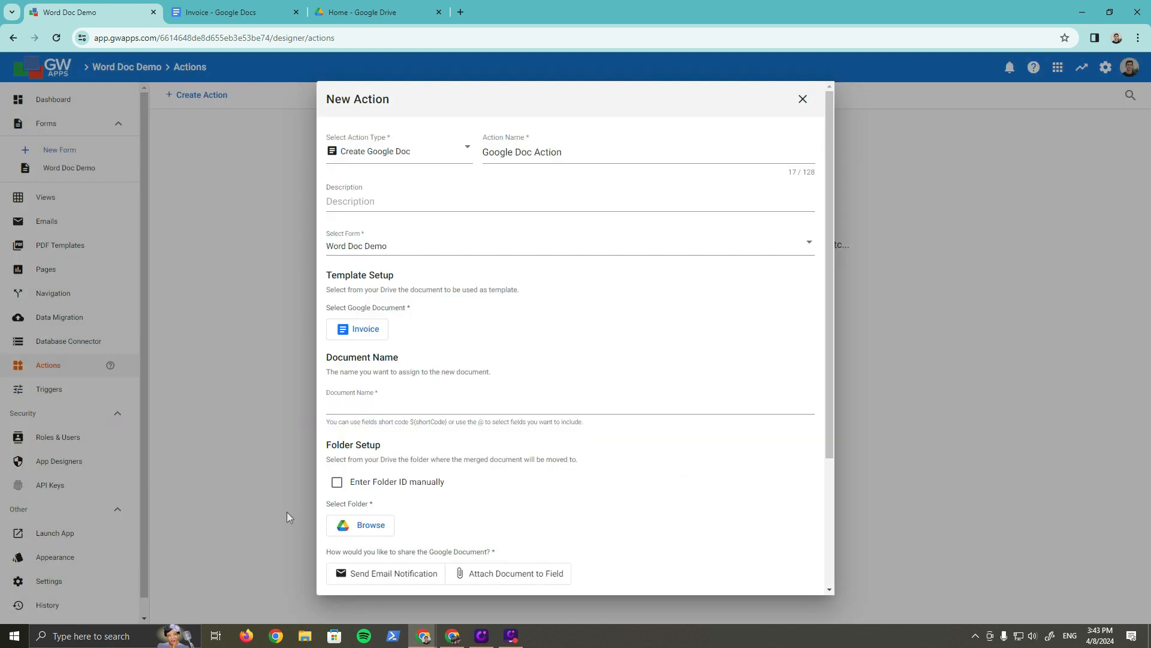
Set the document name to "Invoice for ${customer1} - ${customer_id1}", inserting the Customer Name and Customer ID fields.
left_click(358, 406)
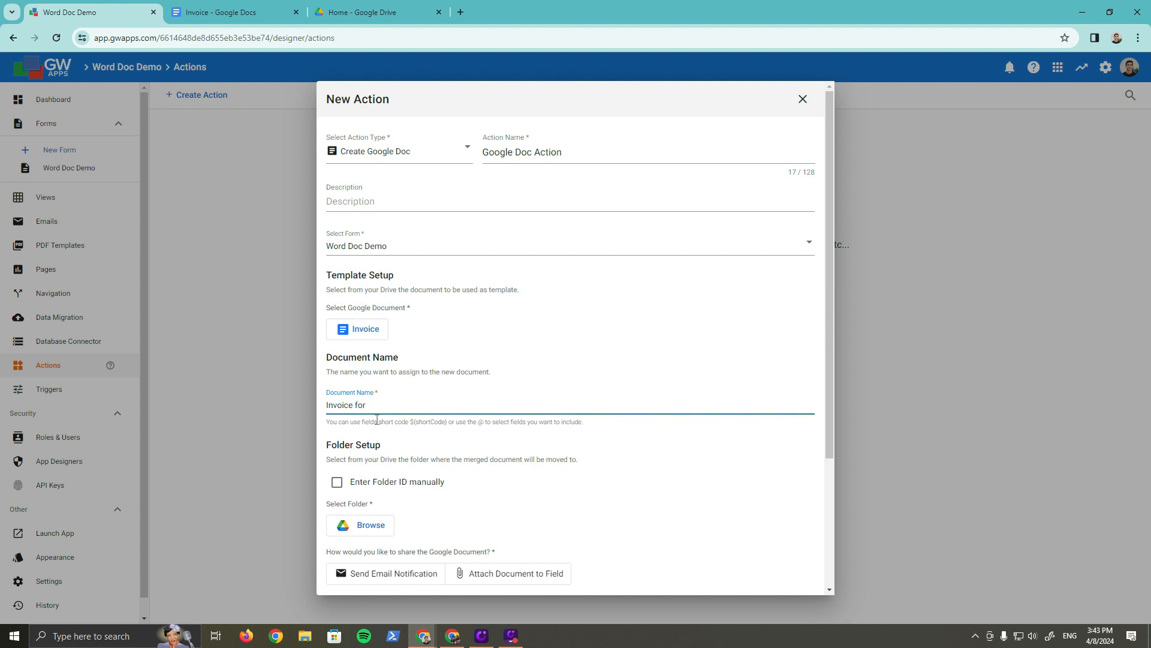
type("Invoice for @")
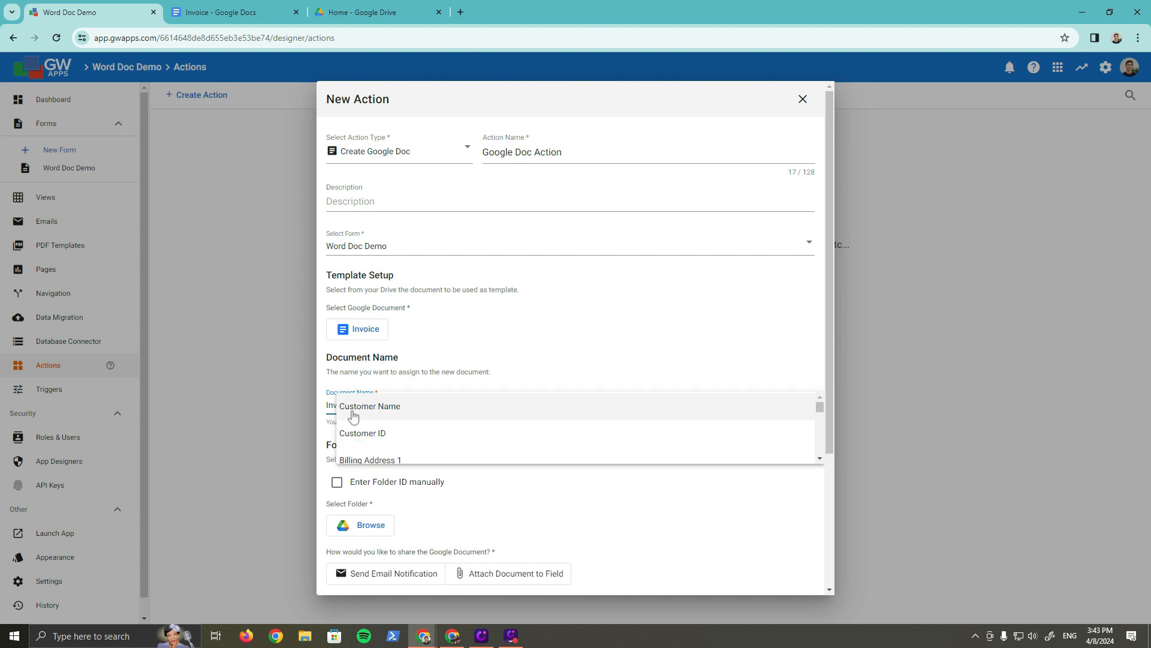
left_click(387, 412)
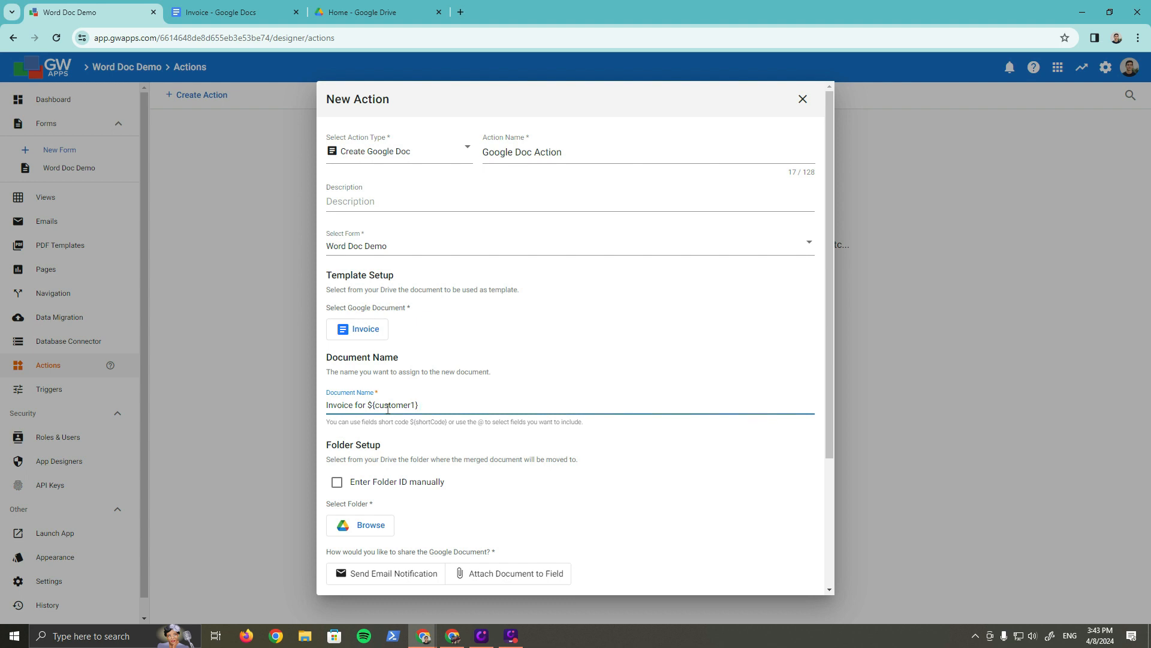
type("- @")
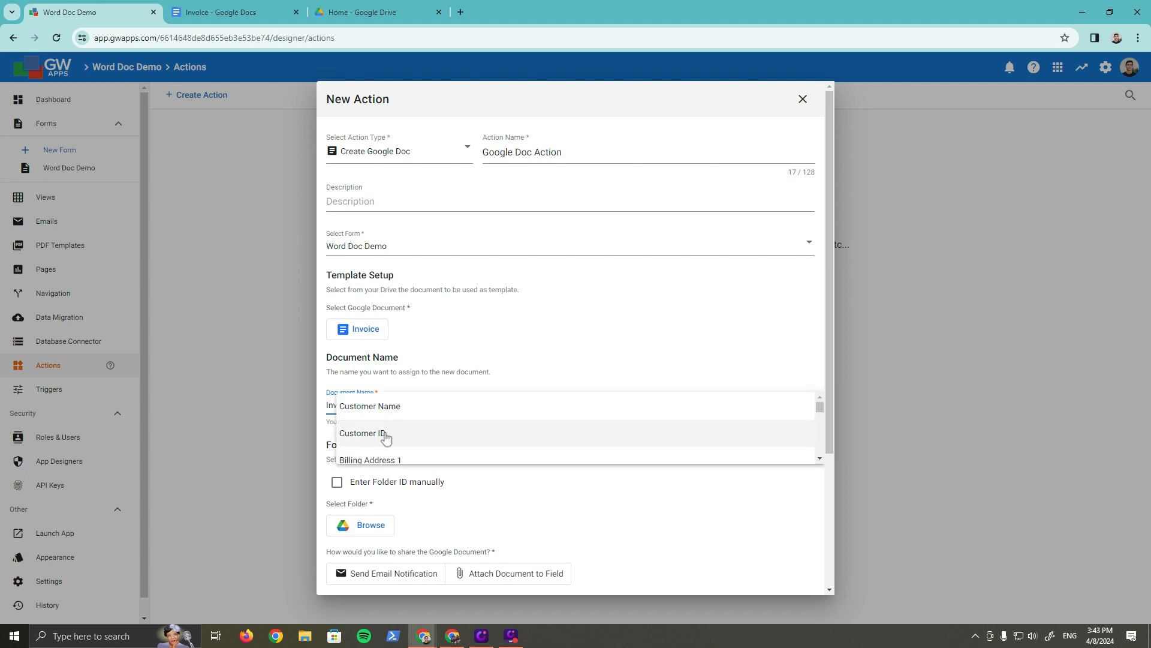
left_click(386, 434)
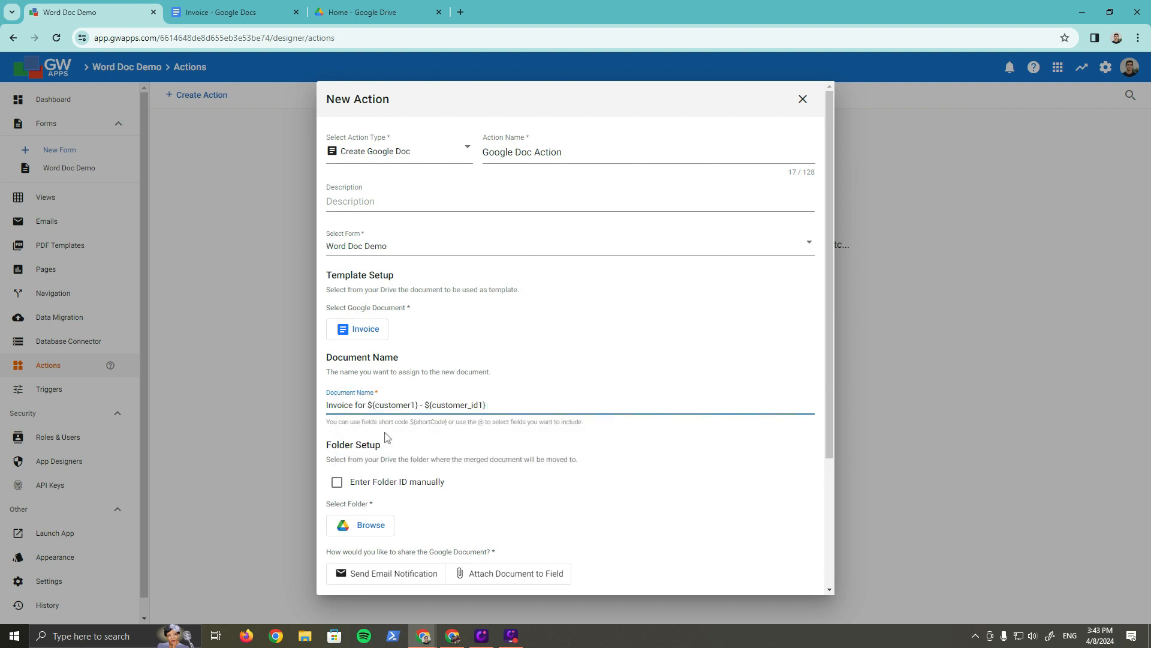
Try the option to enter the folder ID manually in the folder setup, and switch it back off.
left_click_drag(833, 344, 833, 466)
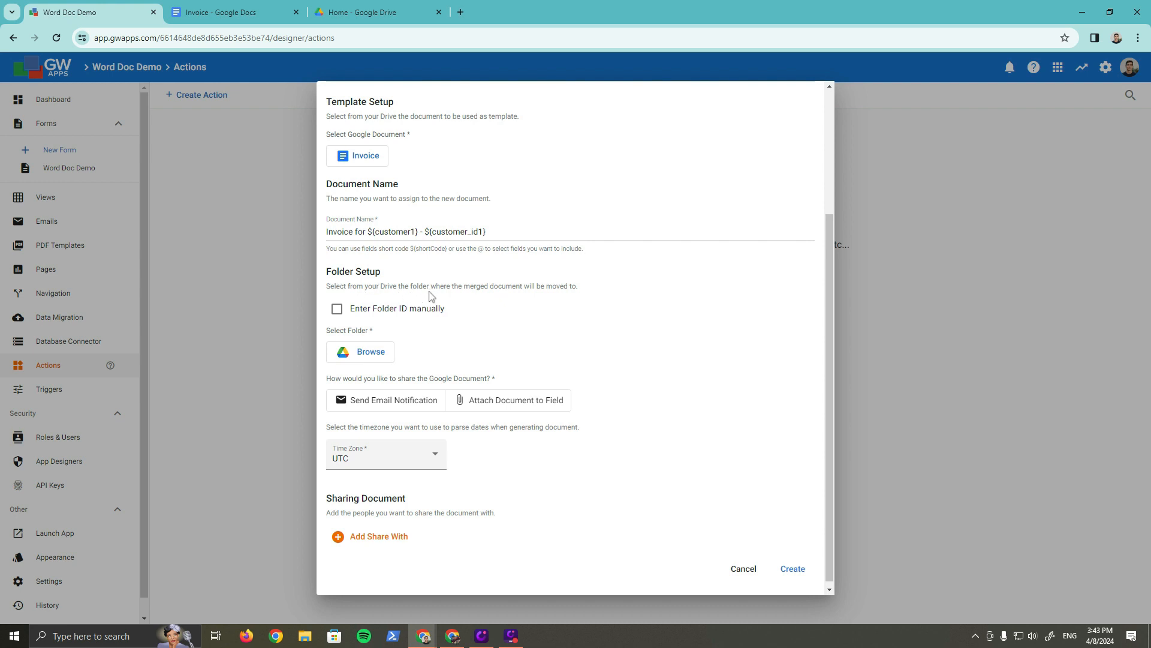
left_click(337, 308)
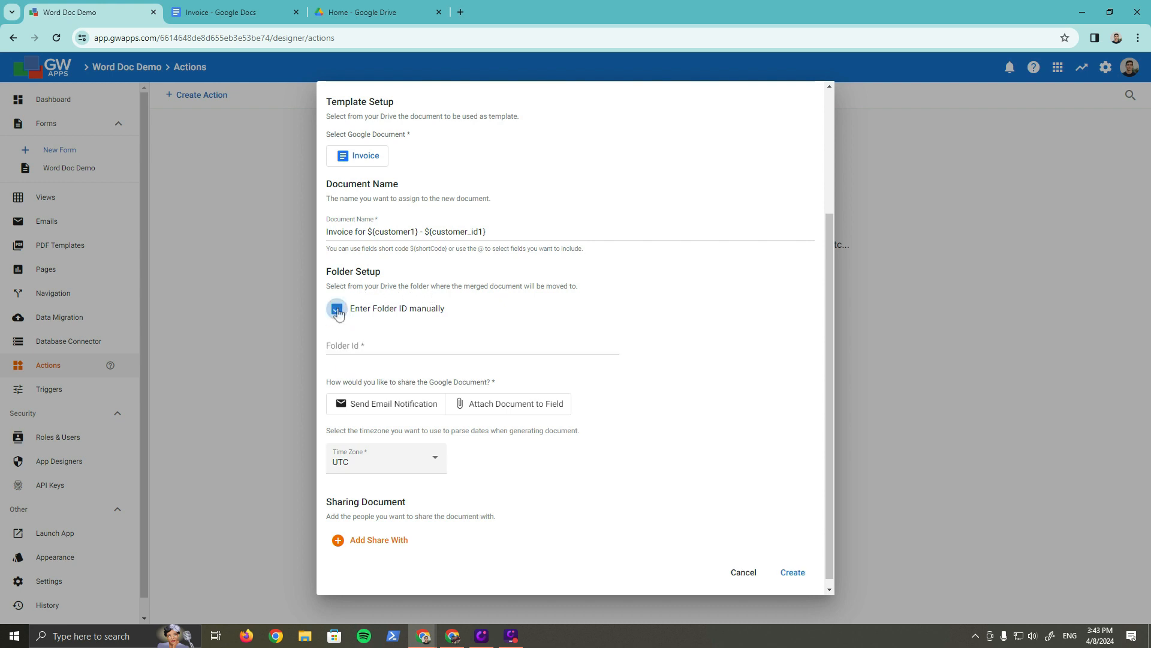
left_click(337, 309)
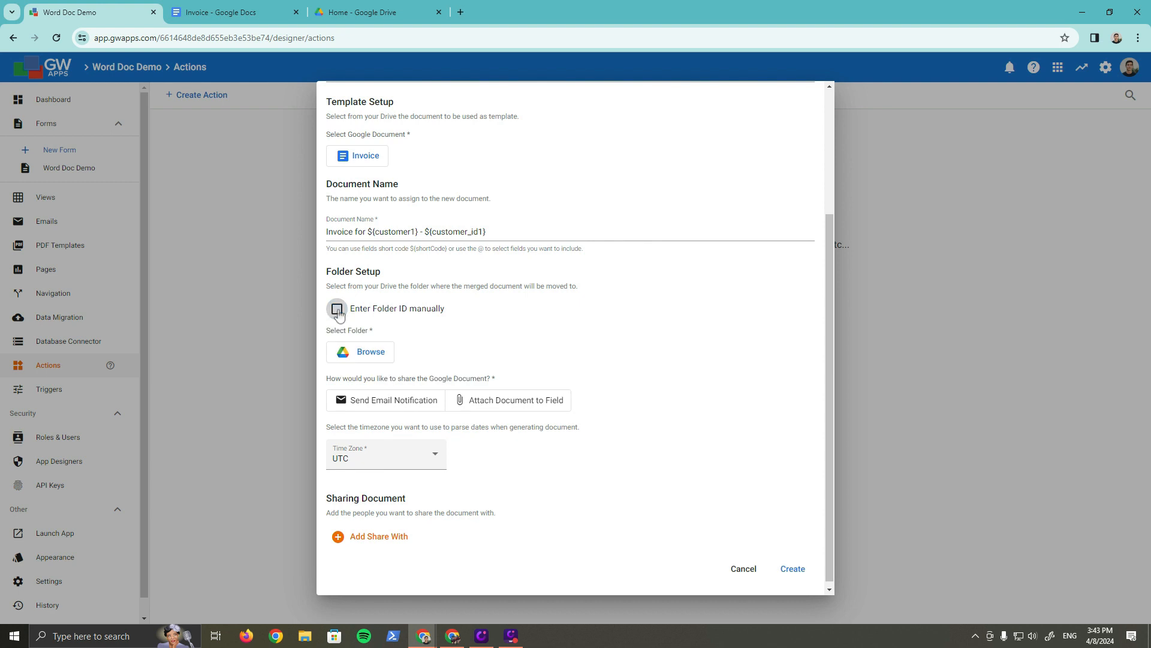
Choose the Tutorial Series folder in Google Drive as the destination for the merged document.
left_click(359, 353)
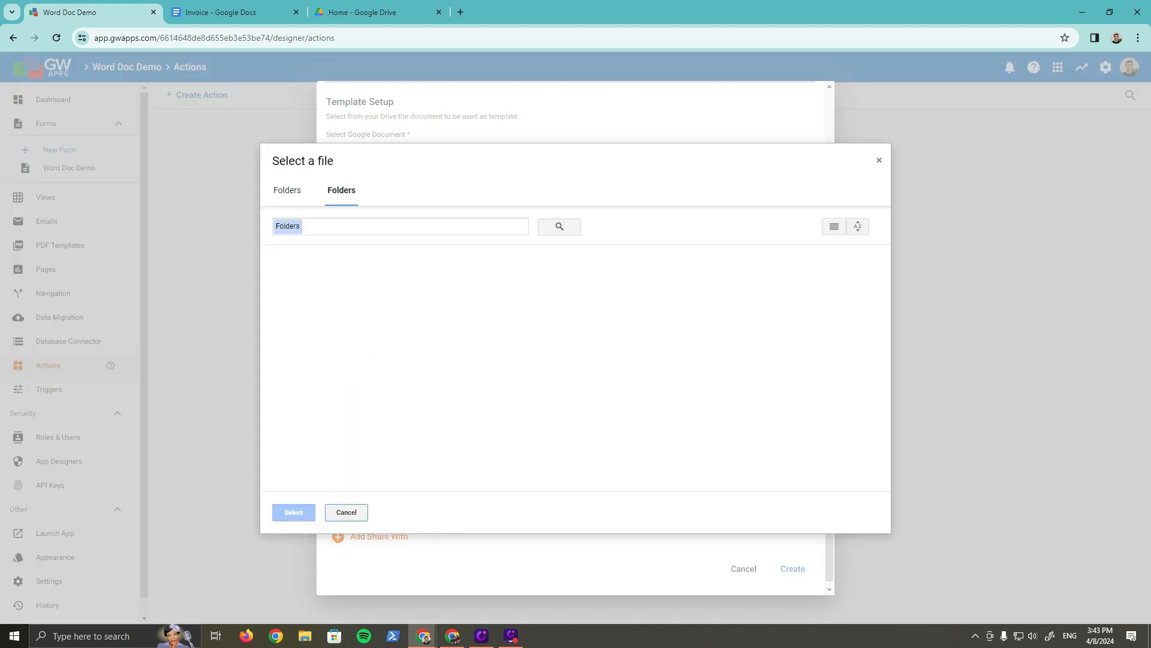
left_click(698, 357)
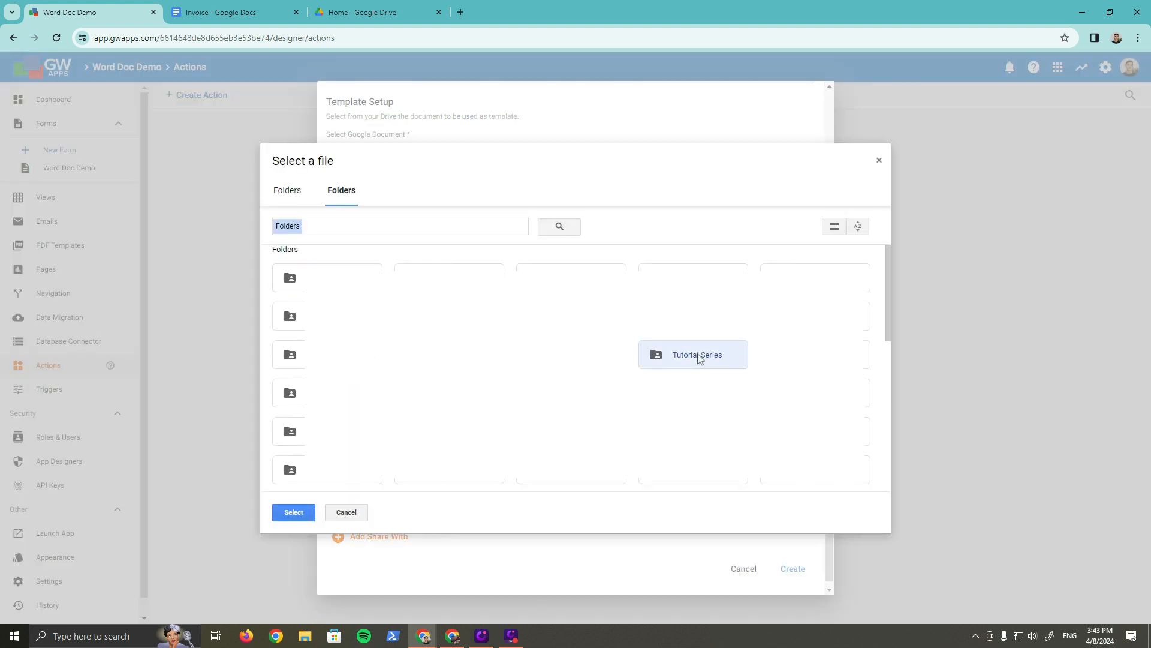
left_click(295, 513)
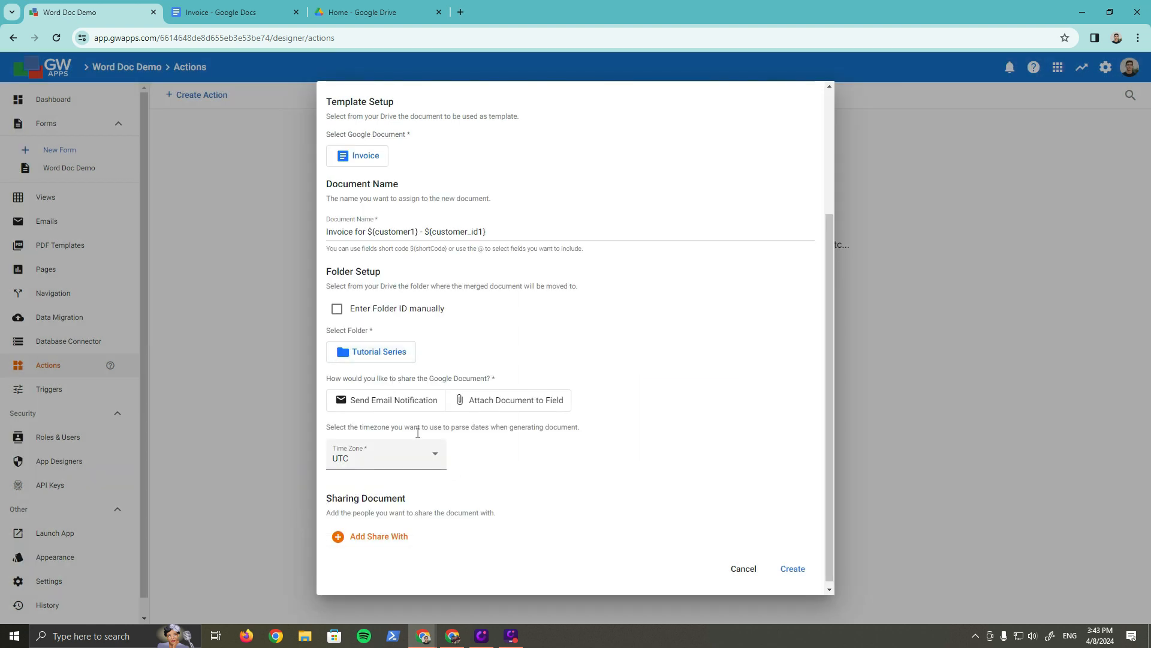
Set the document sharing to attach only to a field, without email notification, using the Invoice Attach Drive picker field.
left_click(389, 399)
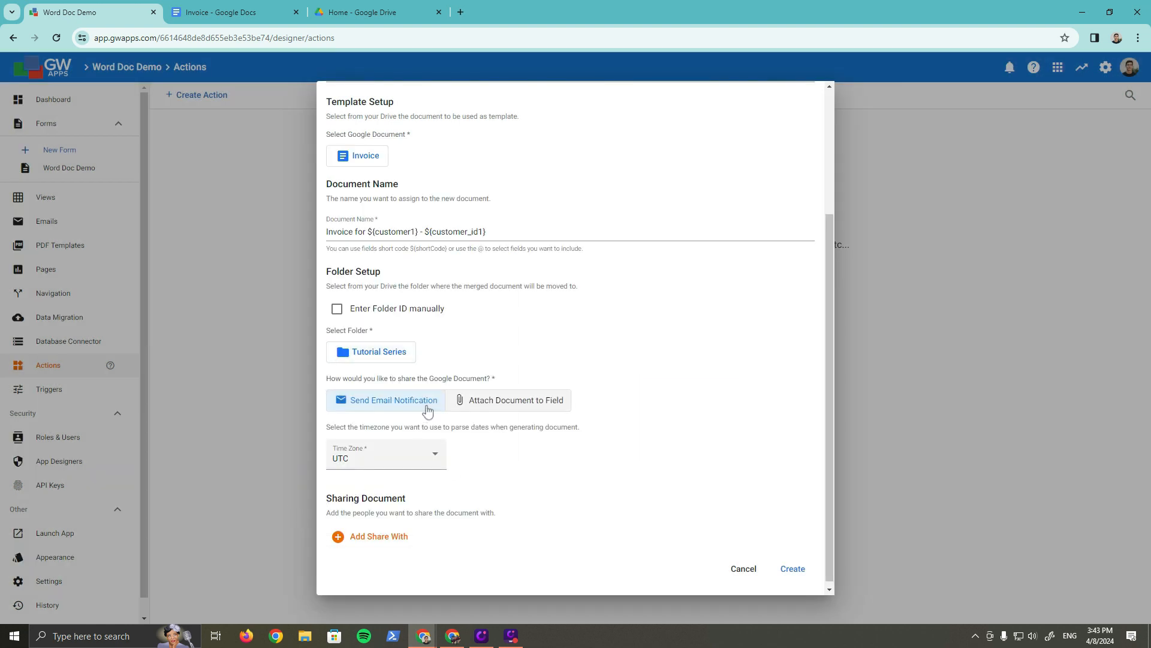
left_click(507, 406)
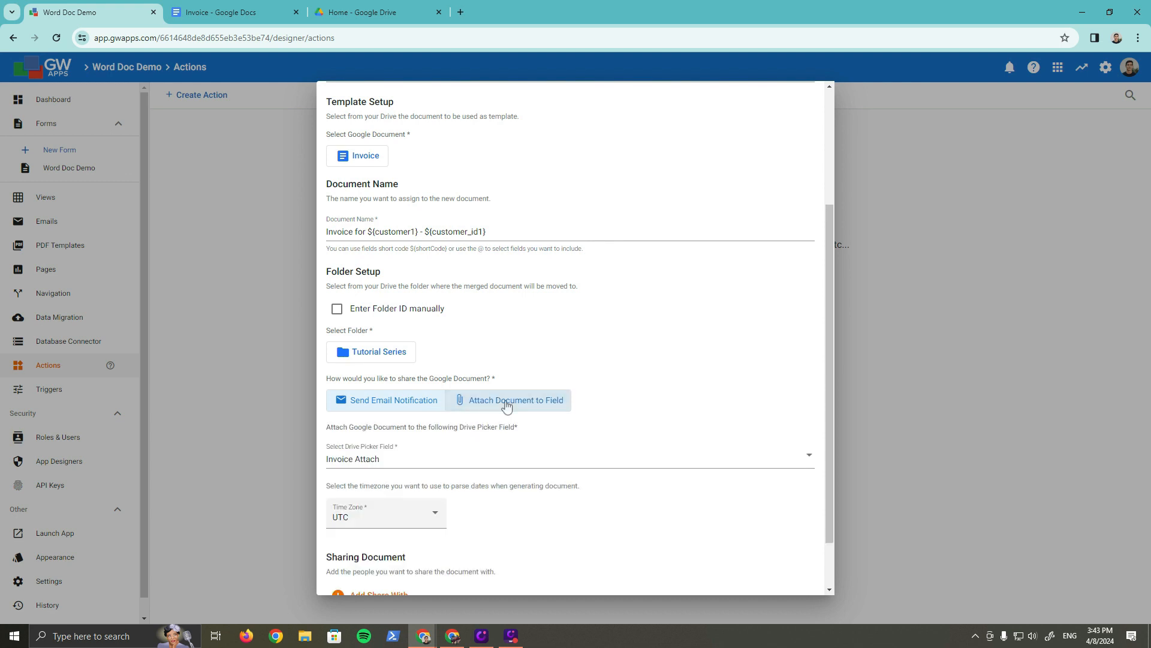
left_click(399, 408)
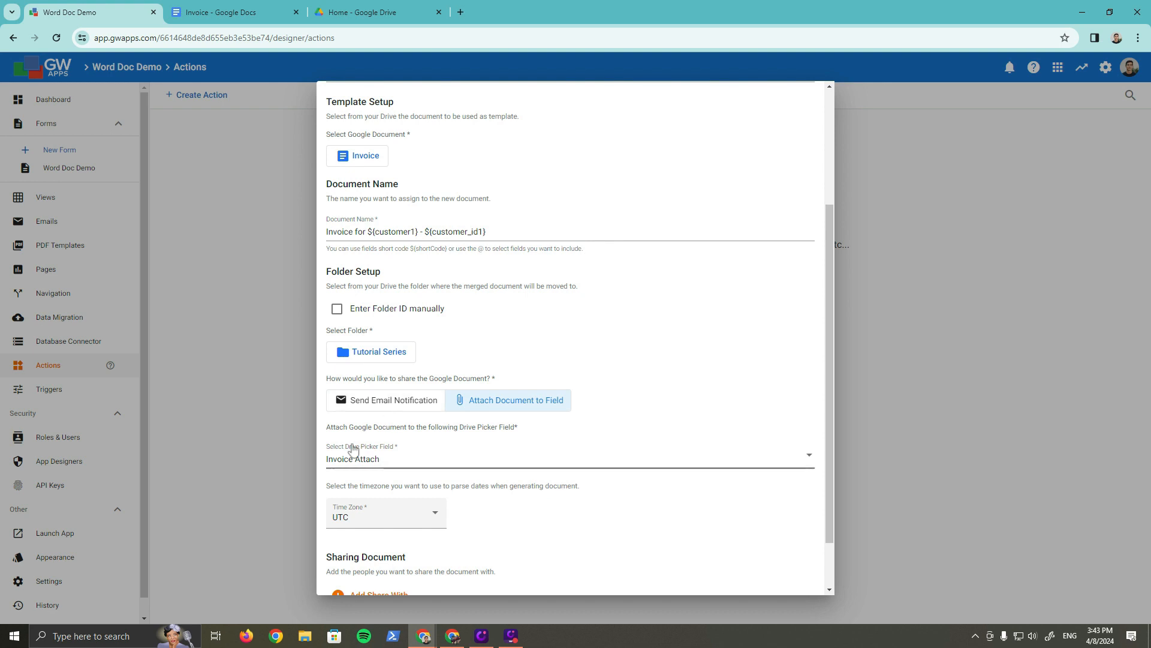
left_click(363, 468)
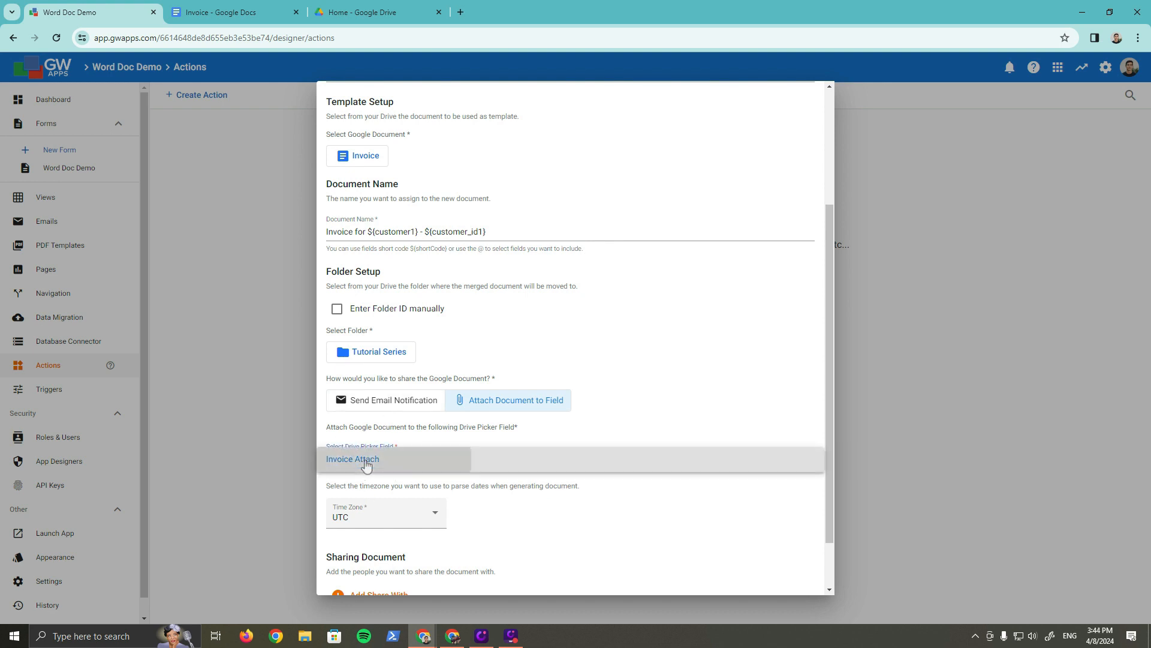
left_click(363, 467)
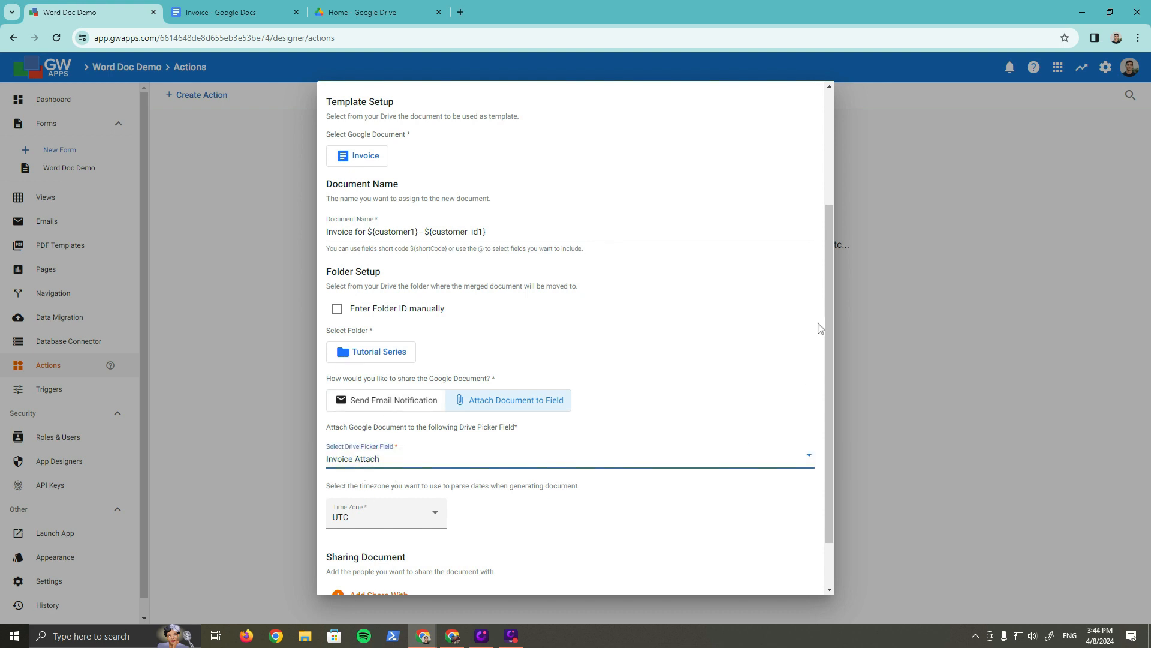
Set the time zone for parsing dates in the generated document to UTC -8.
left_click_drag(826, 292, 827, 334)
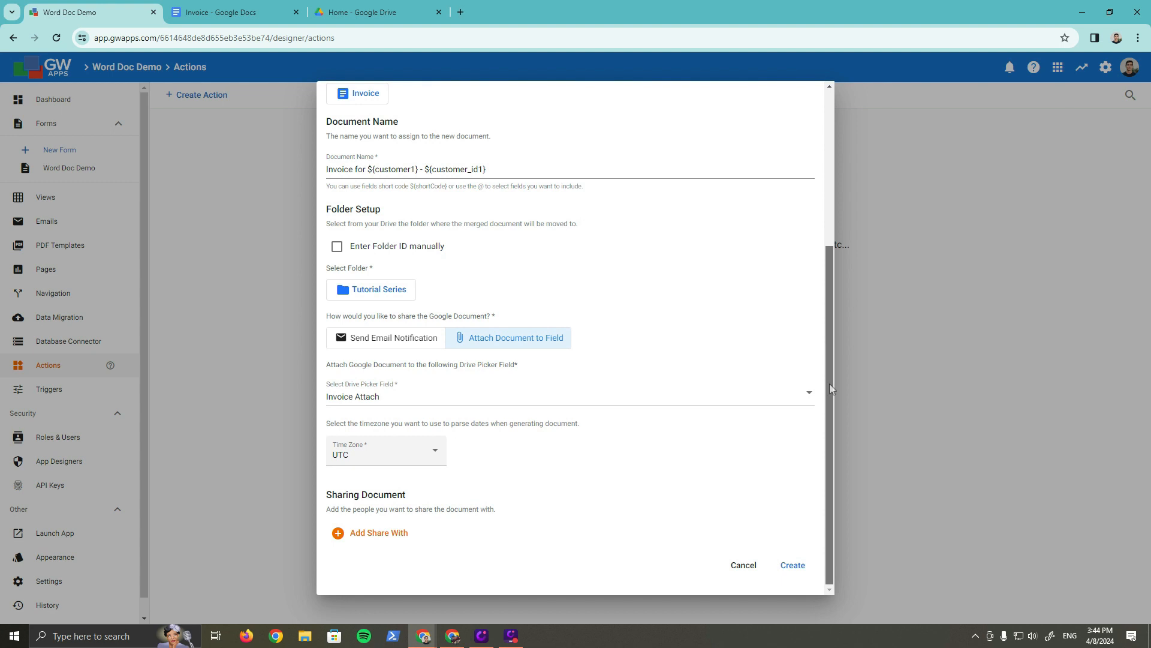
left_click(374, 456)
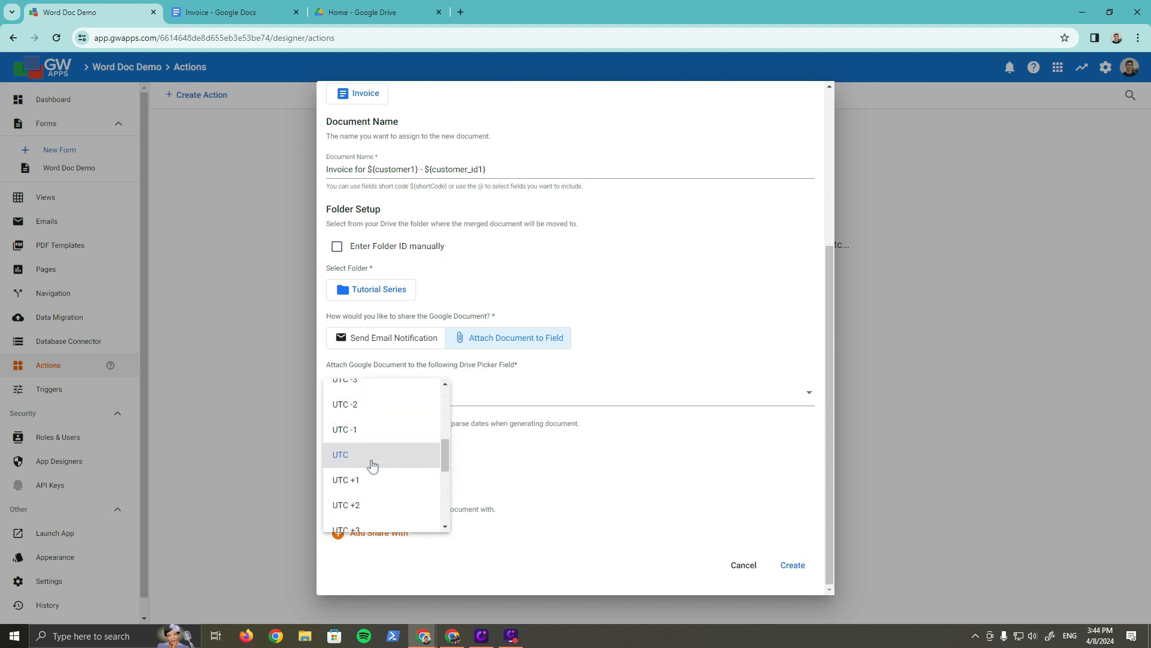
scroll(373, 465, "up", 5)
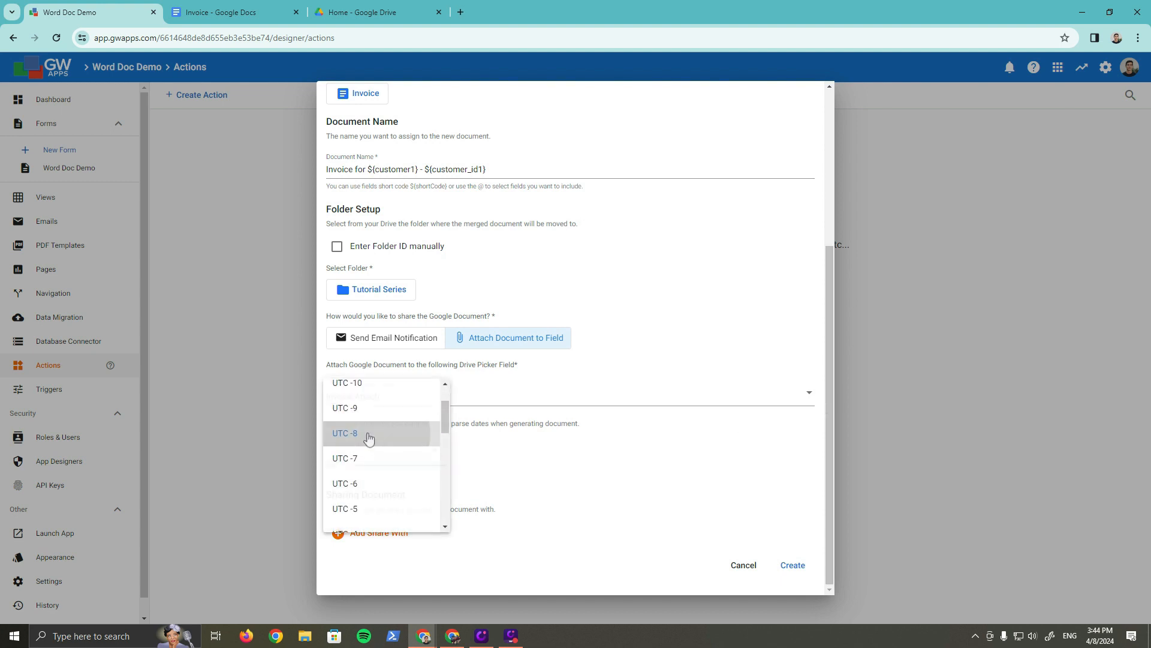
left_click(369, 439)
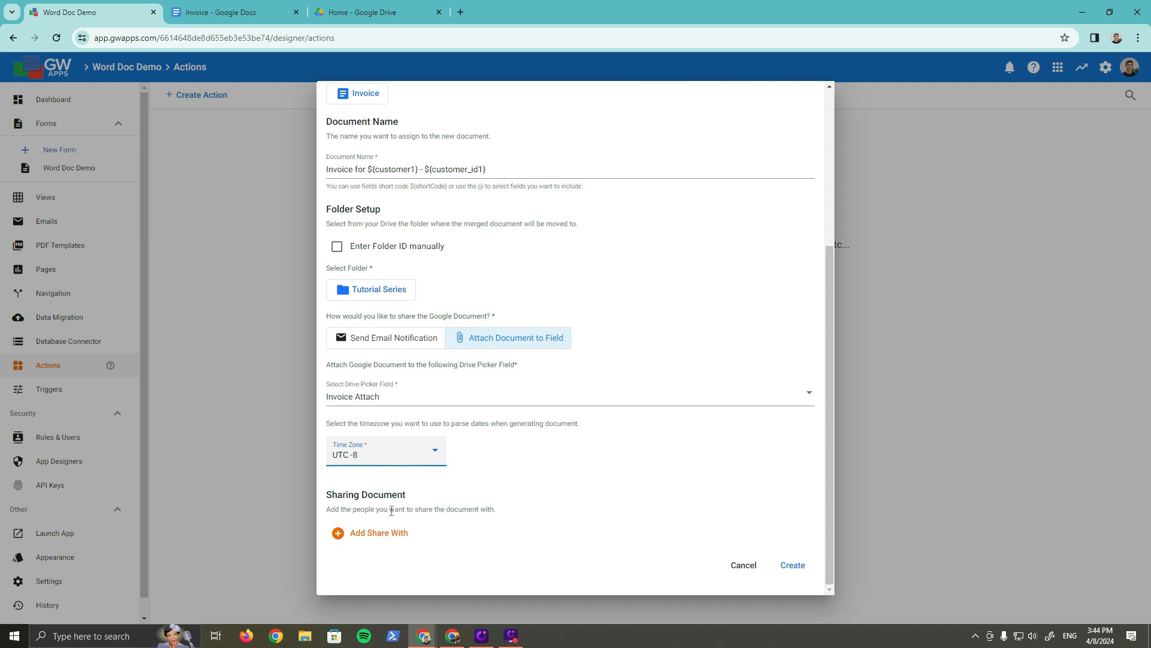
Try a Viewer share entry, switching its value between Custom and Field, and remove the entry.
left_click(394, 539)
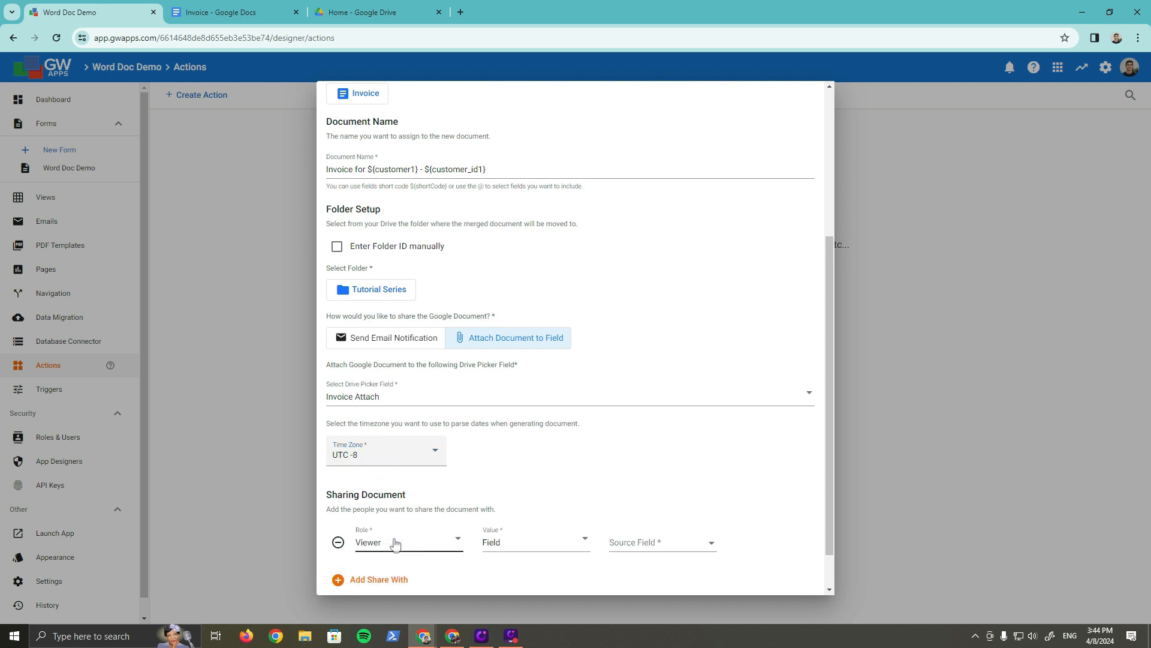
scroll(829, 390, "down", 2)
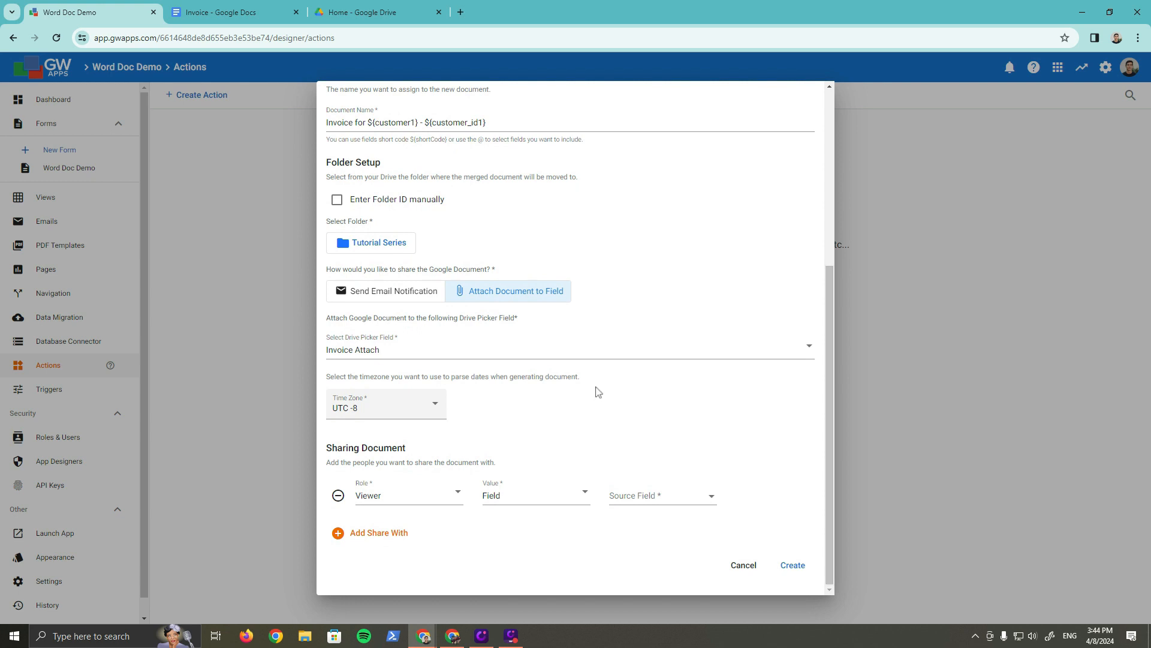
left_click(381, 498)
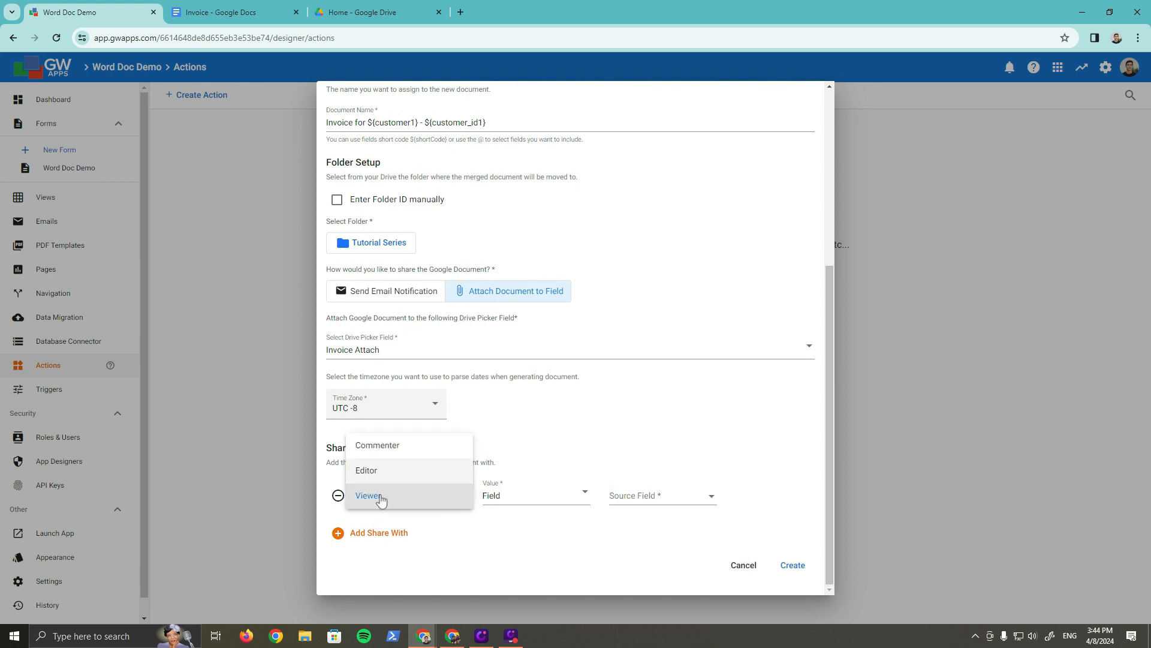
left_click(439, 521)
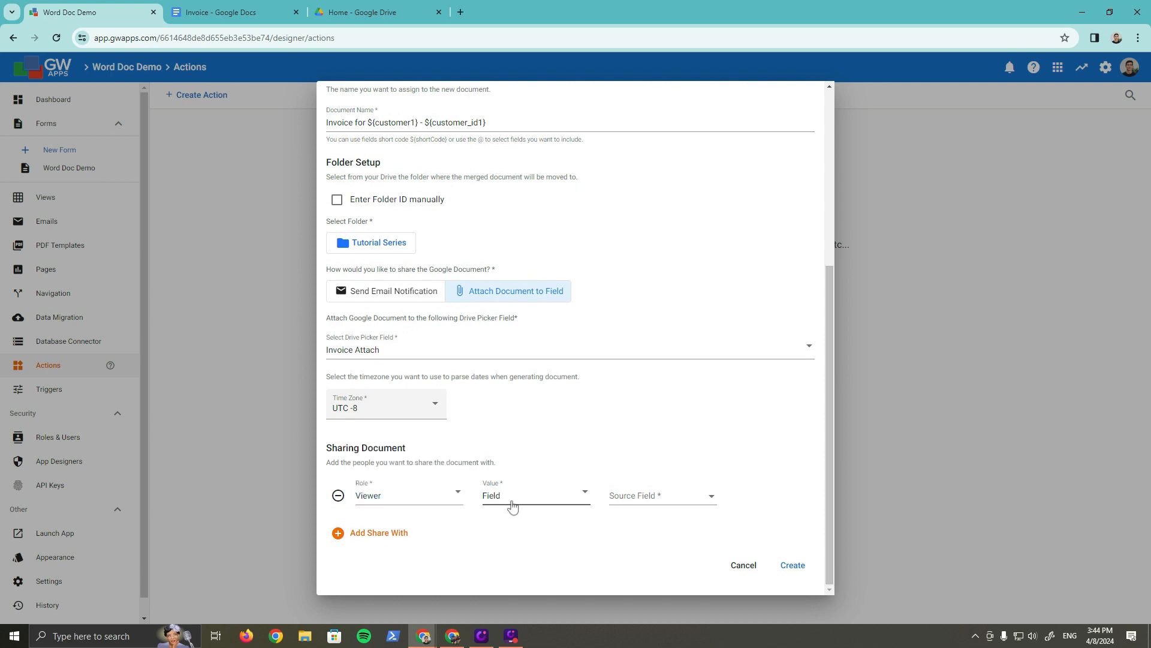
left_click(511, 505)
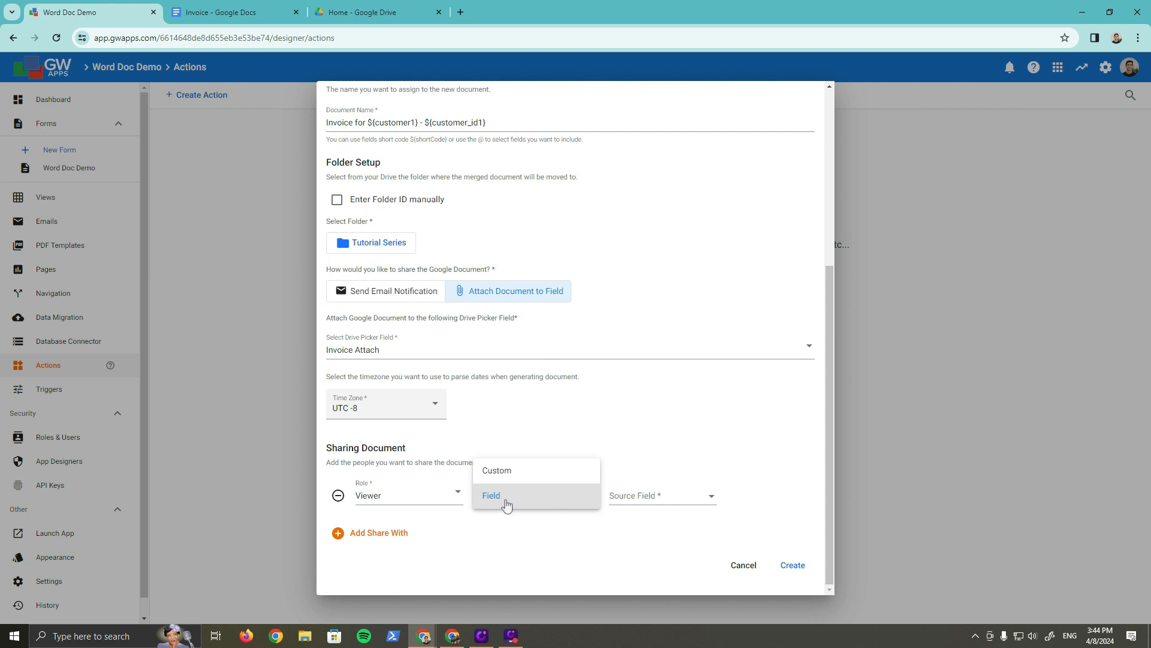
left_click(491, 472)
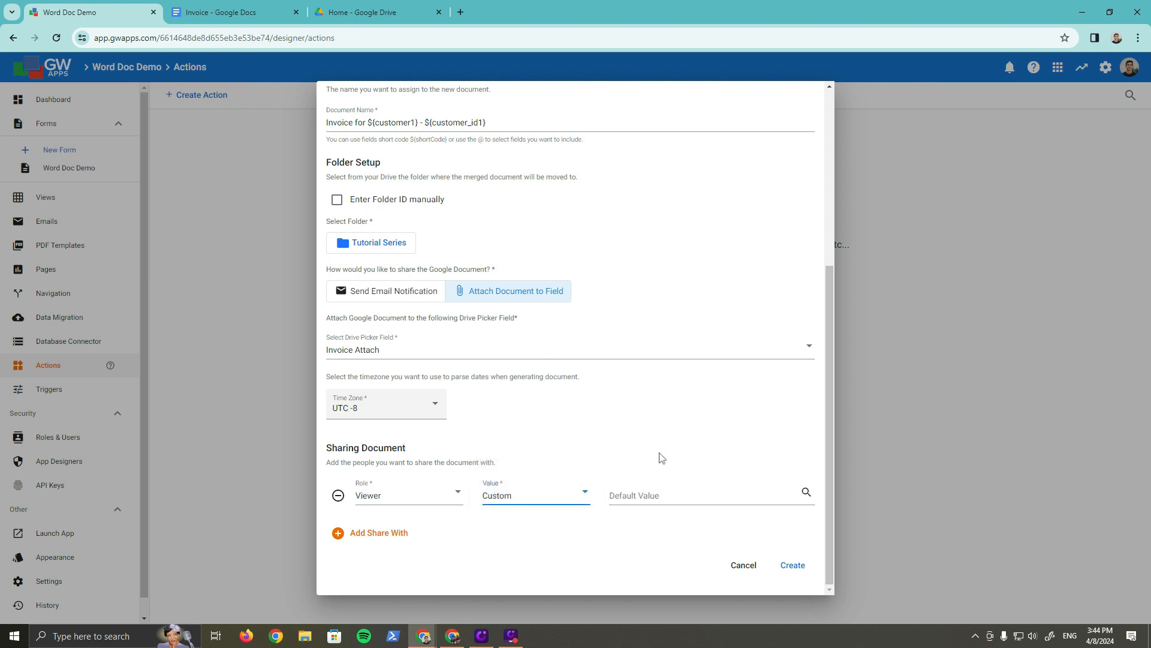
left_click(532, 503)
left_click(514, 521)
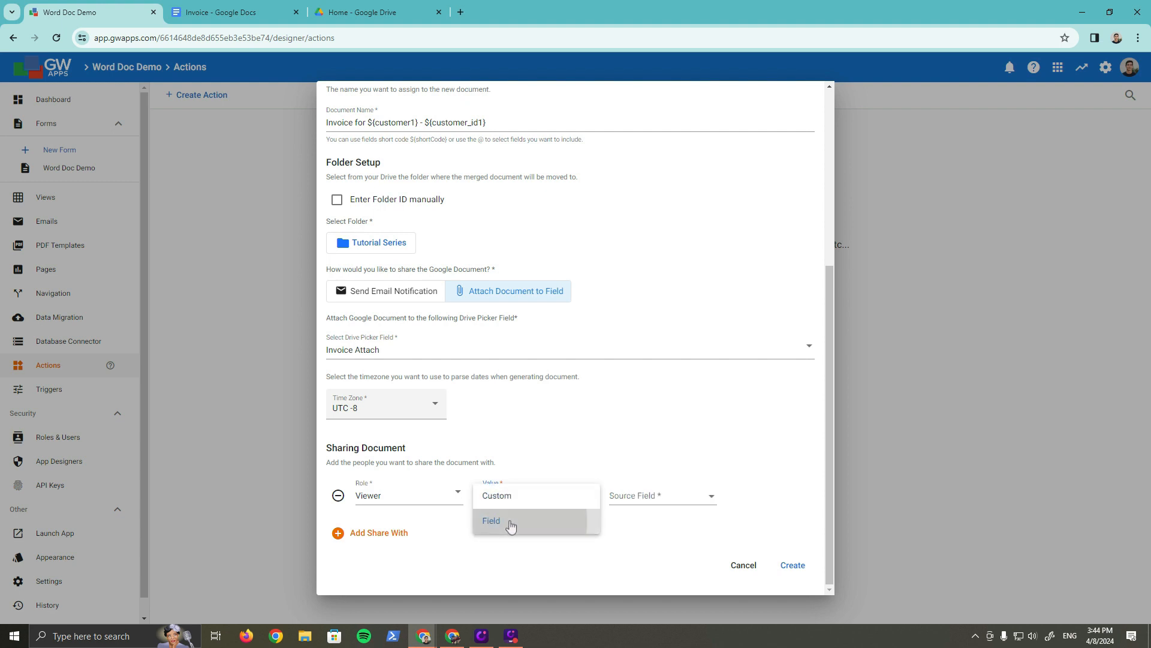
left_click(651, 498)
left_click(544, 550)
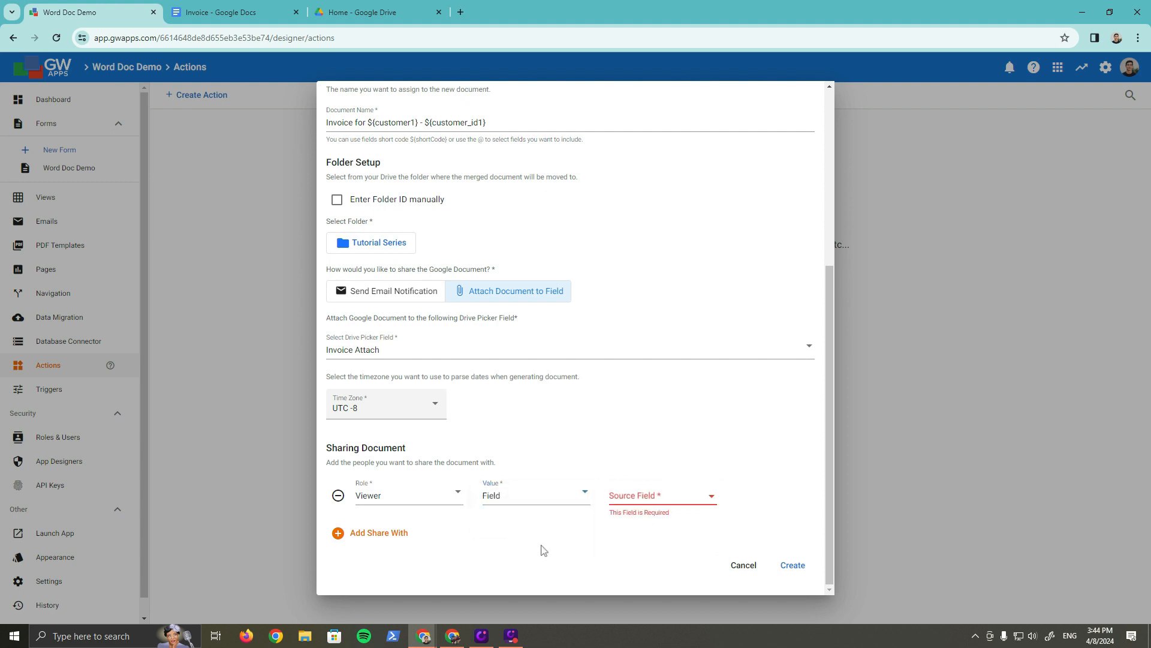
left_click(338, 495)
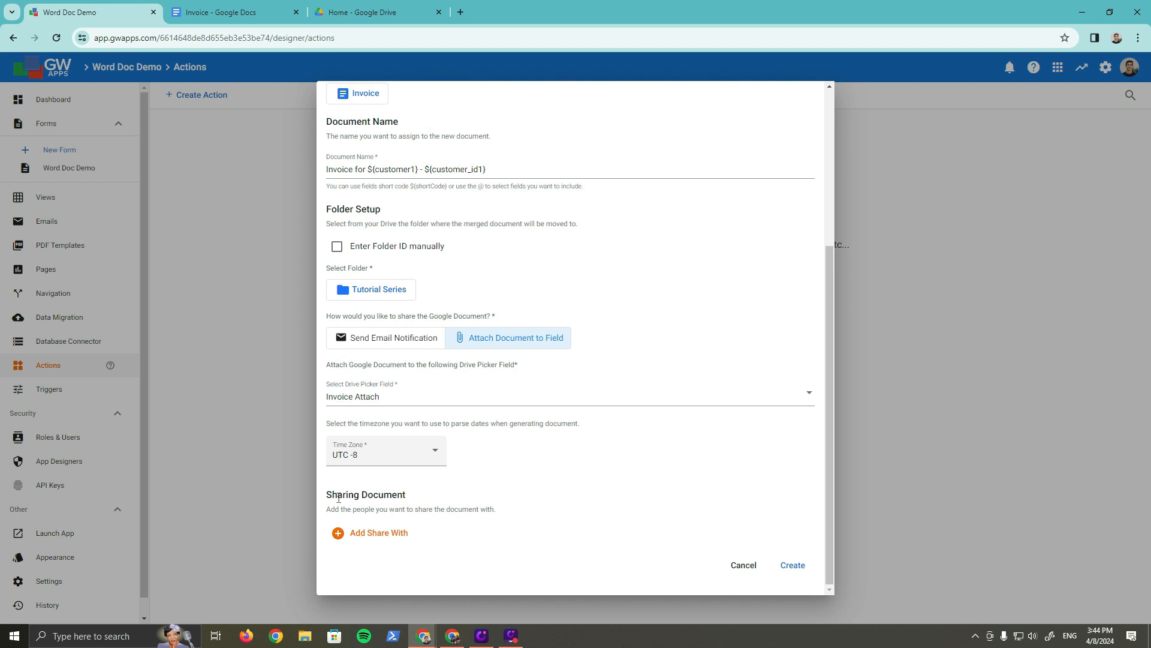
Create the Google Doc action and save its configuration.
left_click(790, 565)
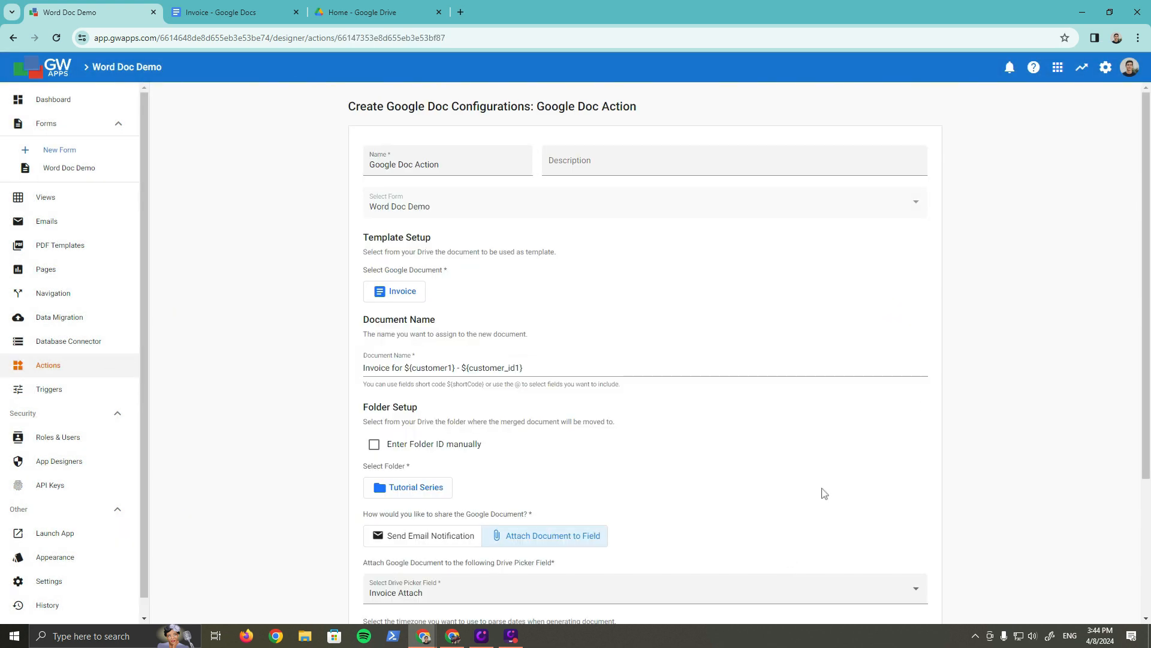
left_click_drag(1148, 177, 1149, 307)
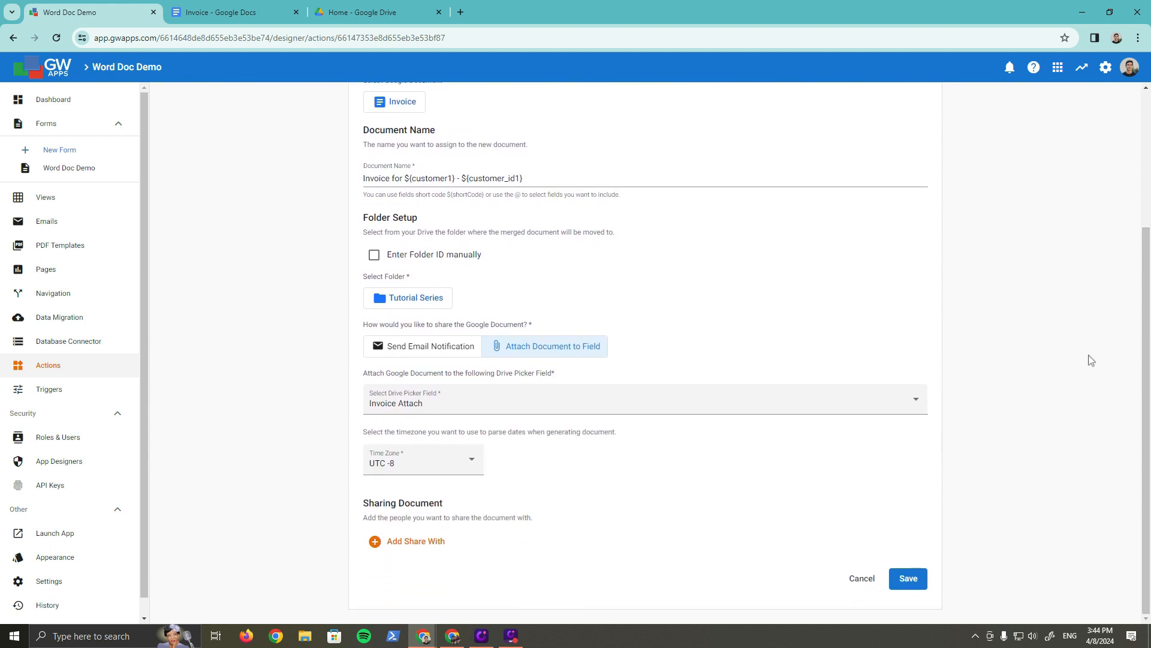
left_click(906, 578)
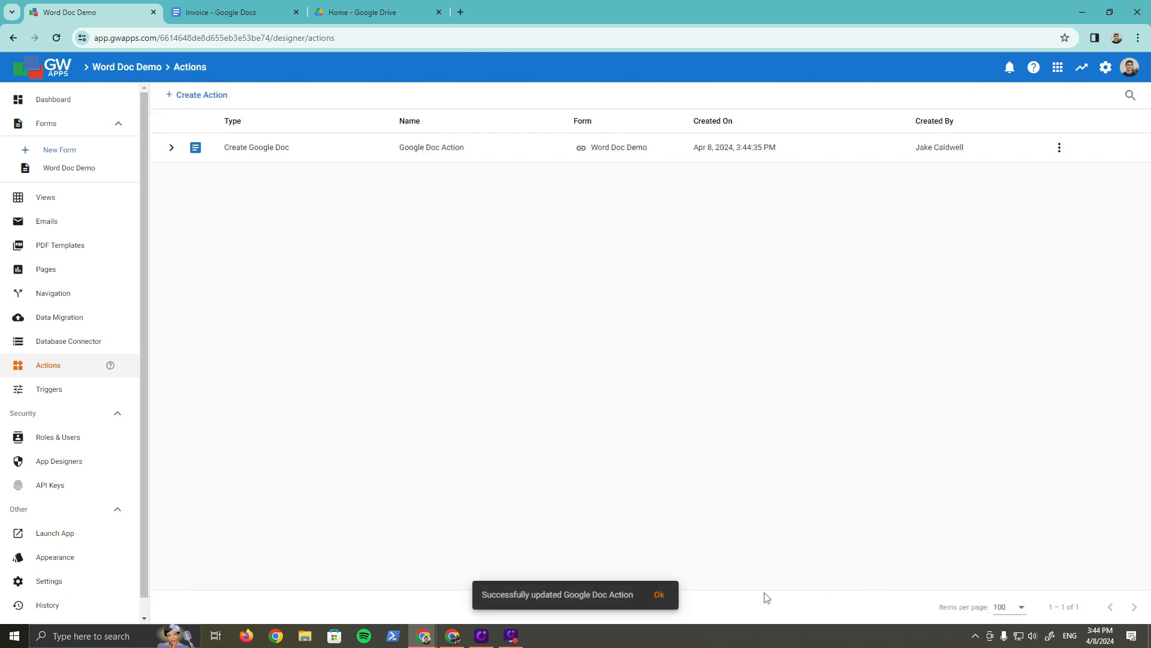
left_click(662, 595)
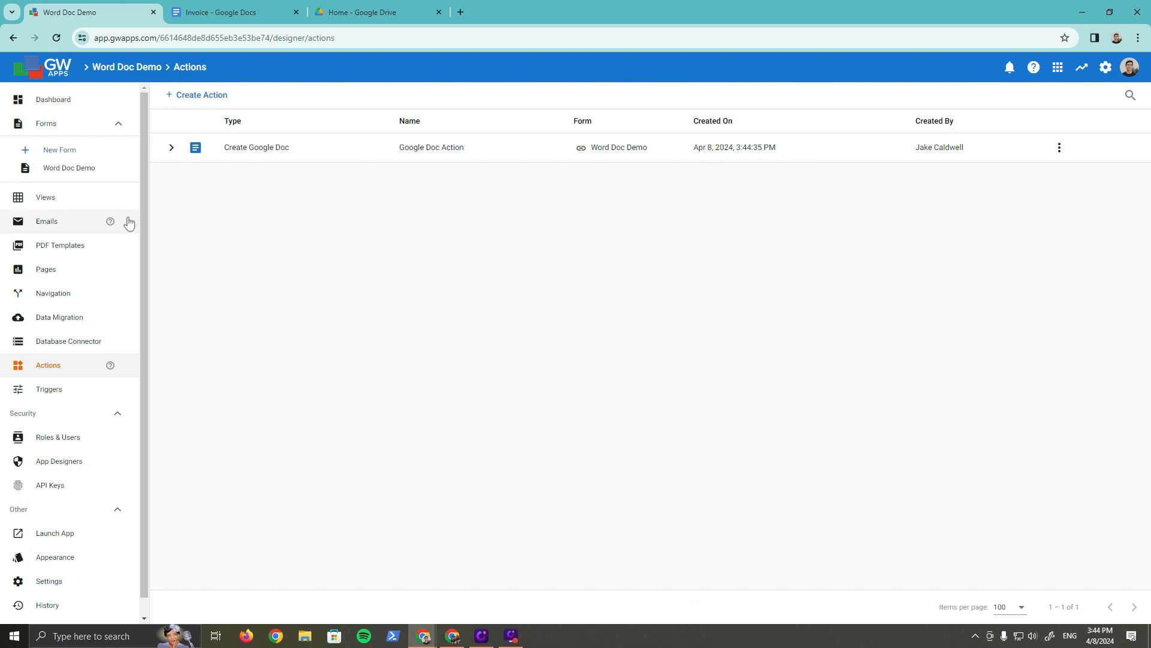
Add an action button named "Create Google Doc" to the Completed stage in the Word Doc Demo form's workflow.
left_click(76, 171)
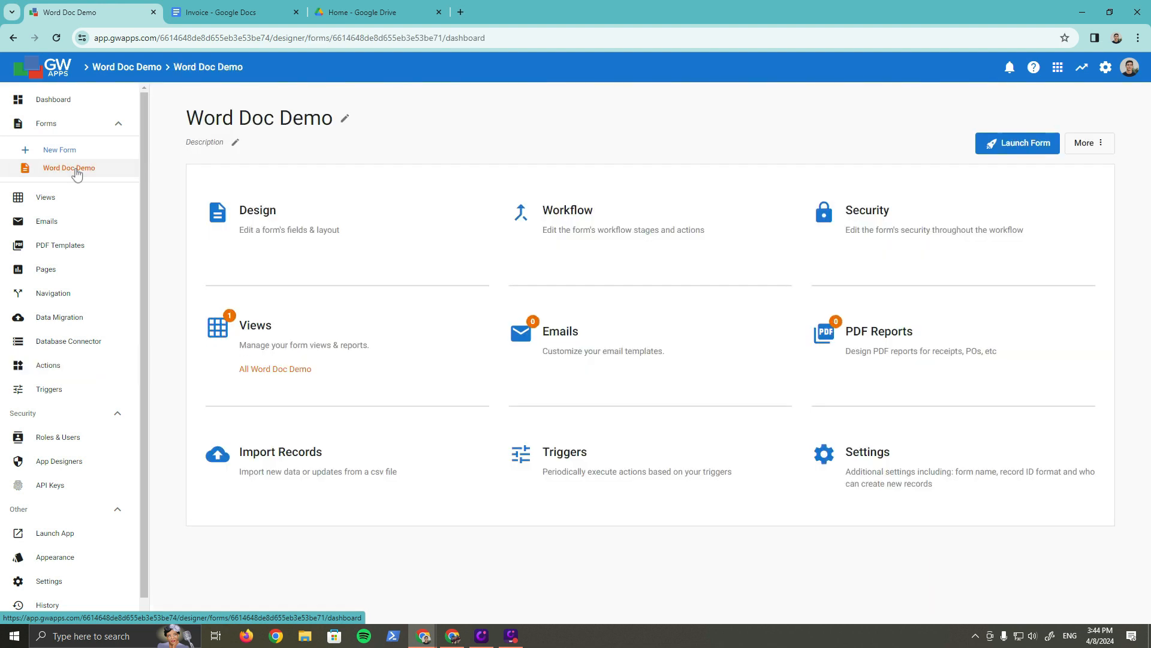
left_click(563, 235)
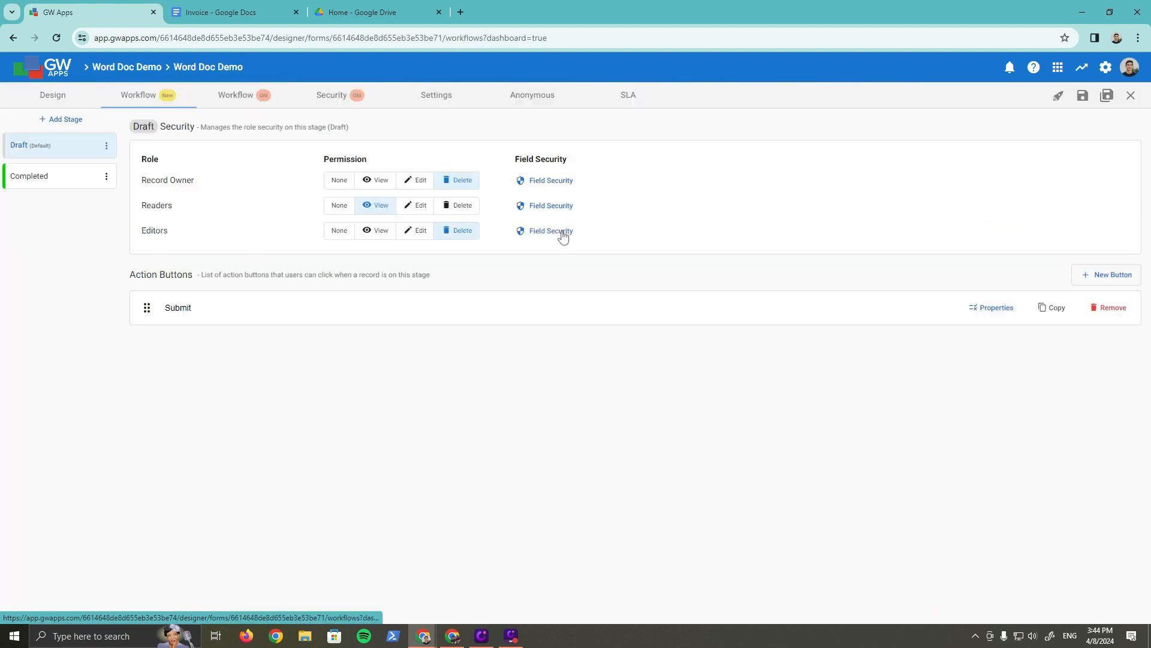
left_click(55, 176)
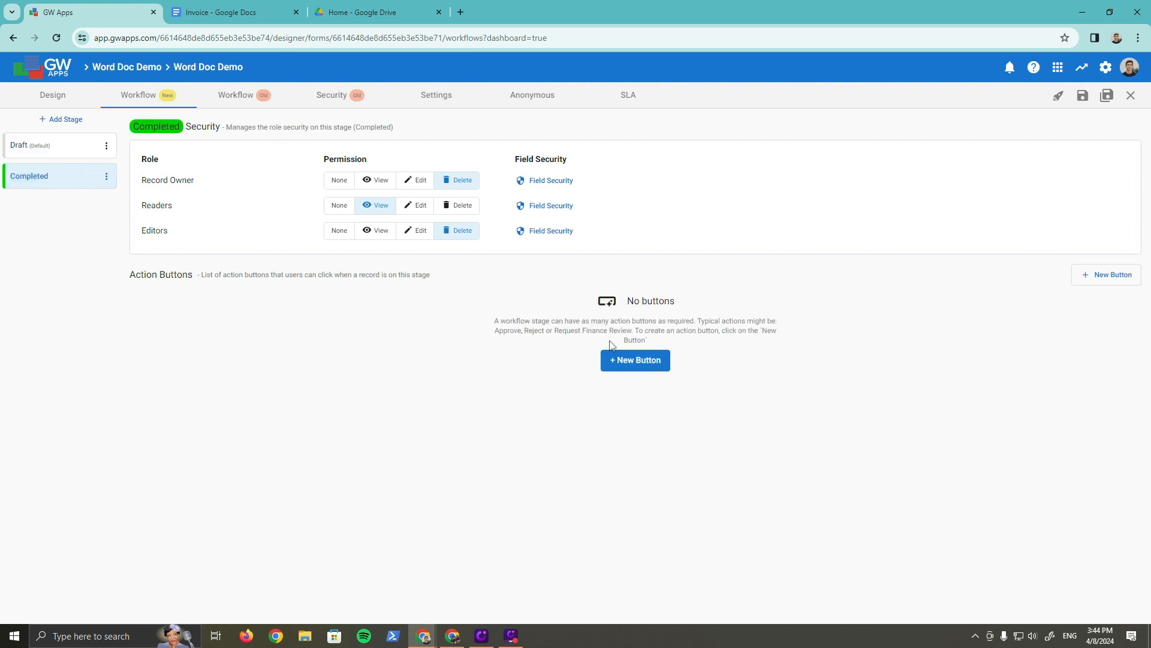
left_click(648, 360)
type("Create Google Doc")
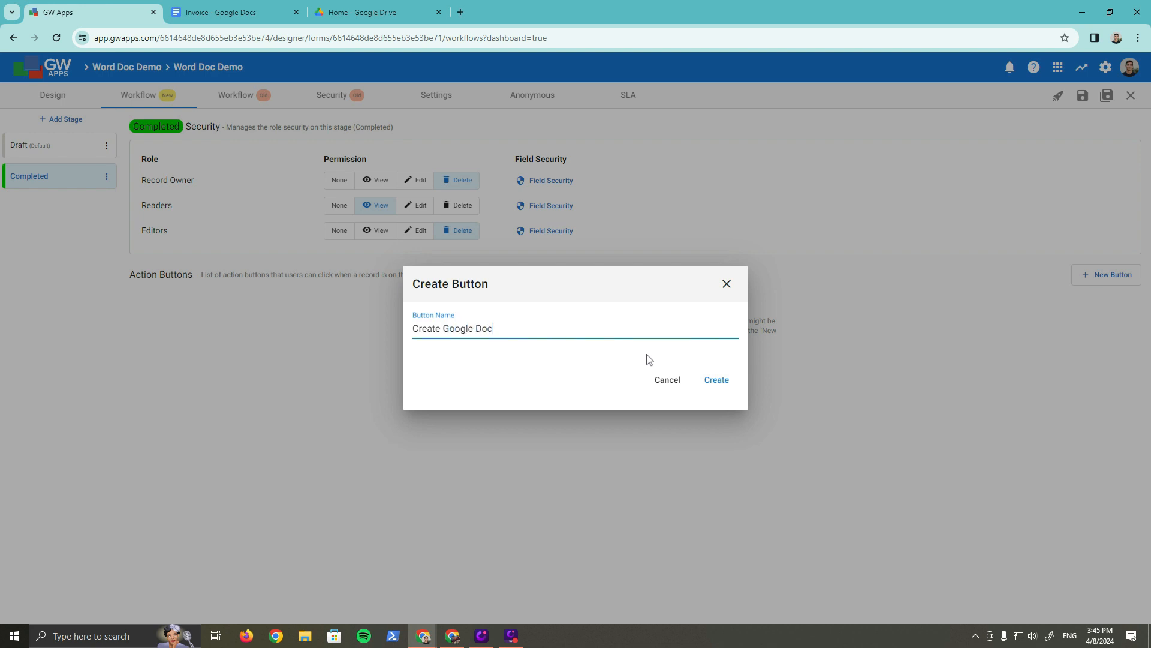
left_click(716, 380)
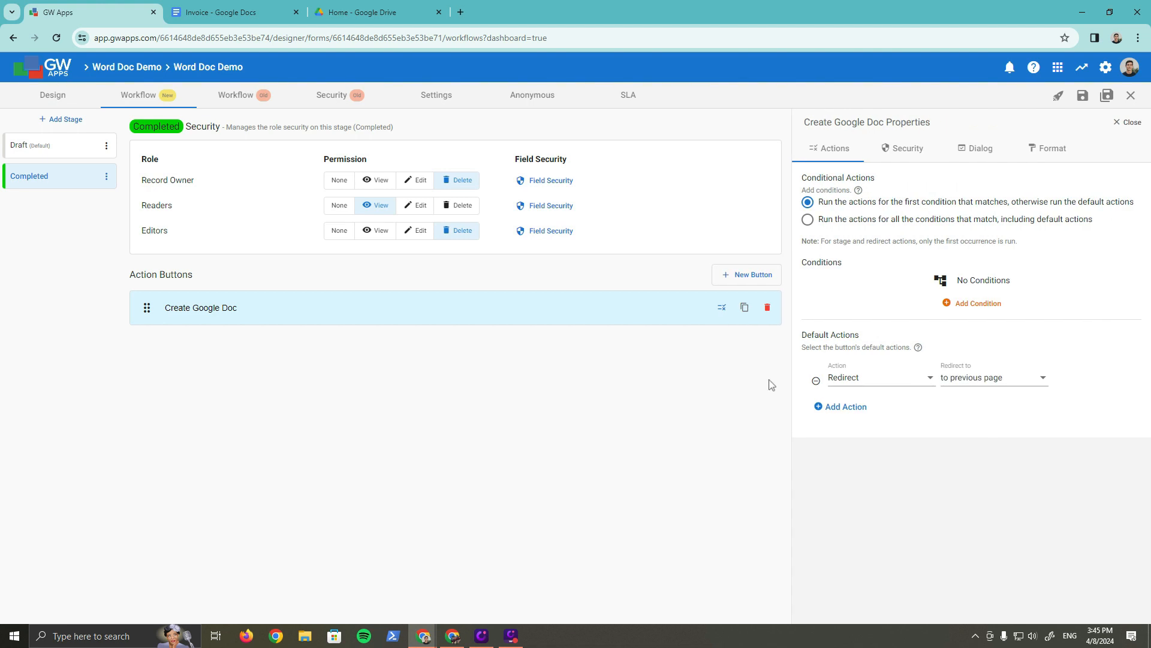
Change the Create Google Doc button's default action to Google Doc, using Google Doc Action.
left_click(858, 379)
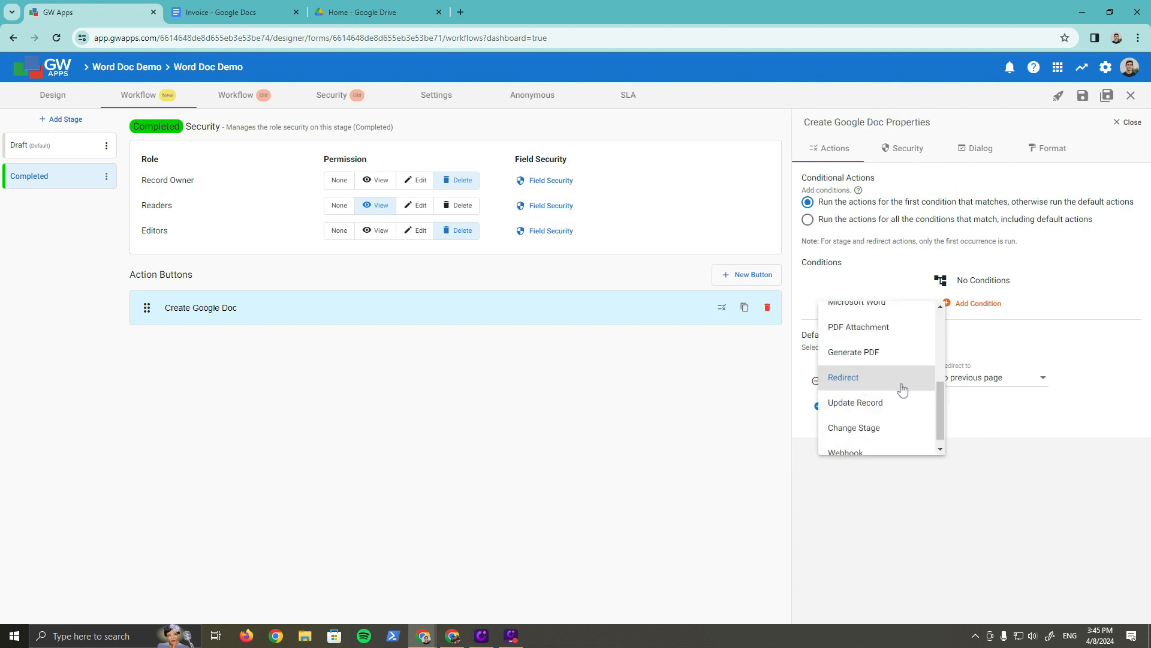
left_click_drag(938, 394, 942, 364)
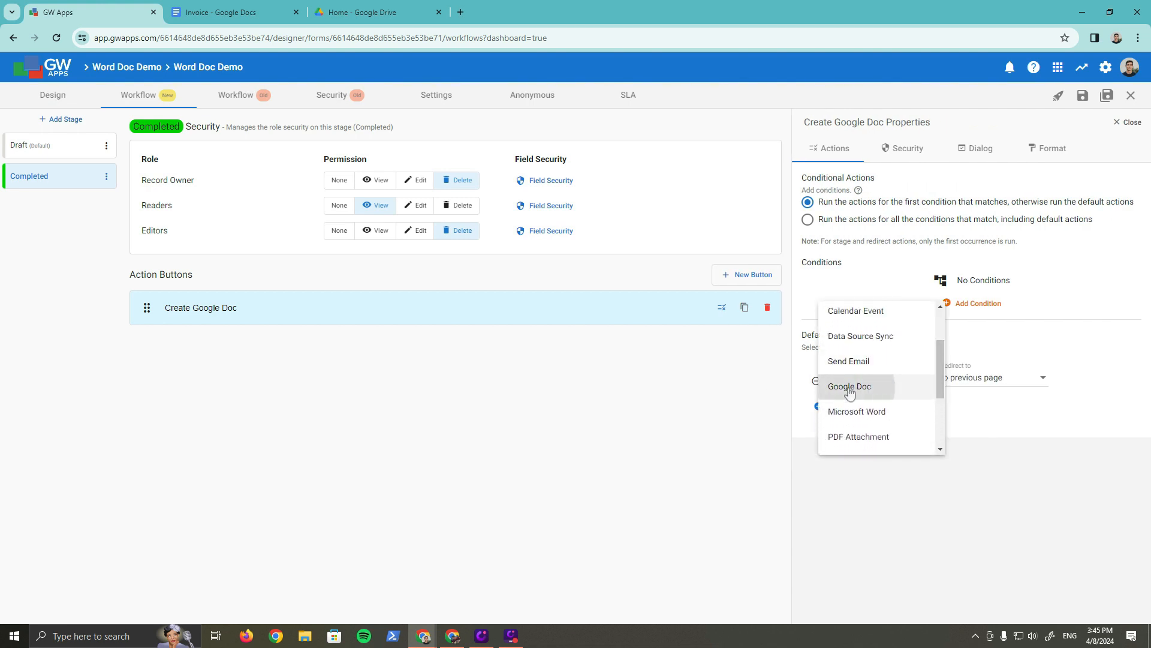
left_click(927, 386)
left_click(970, 381)
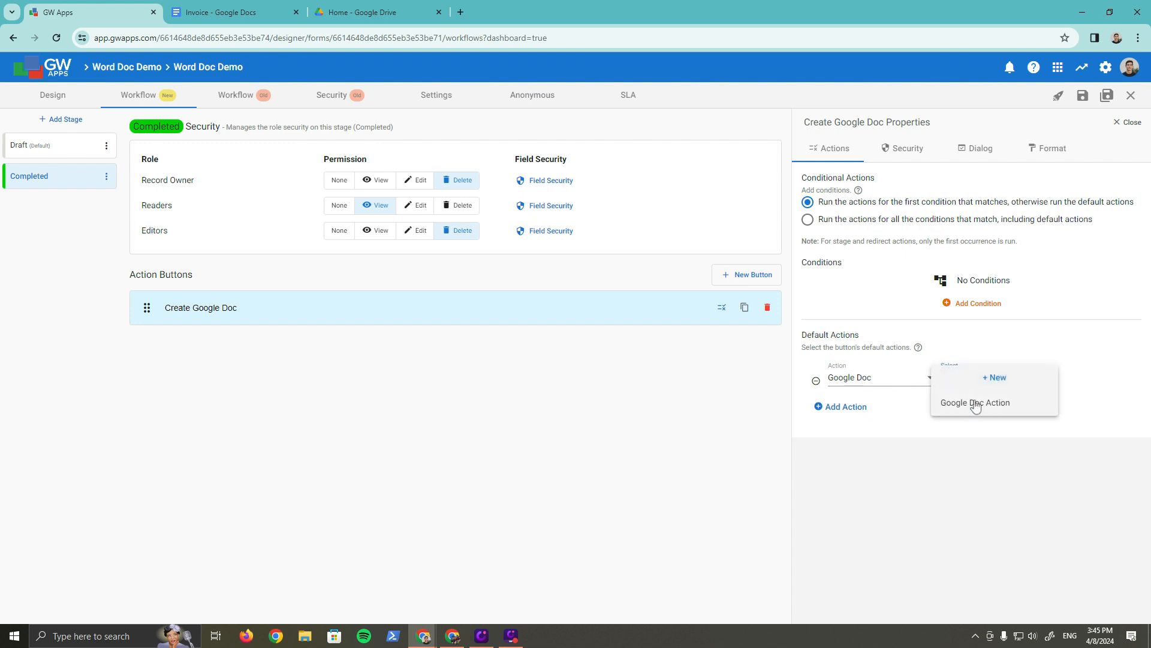
left_click(976, 402)
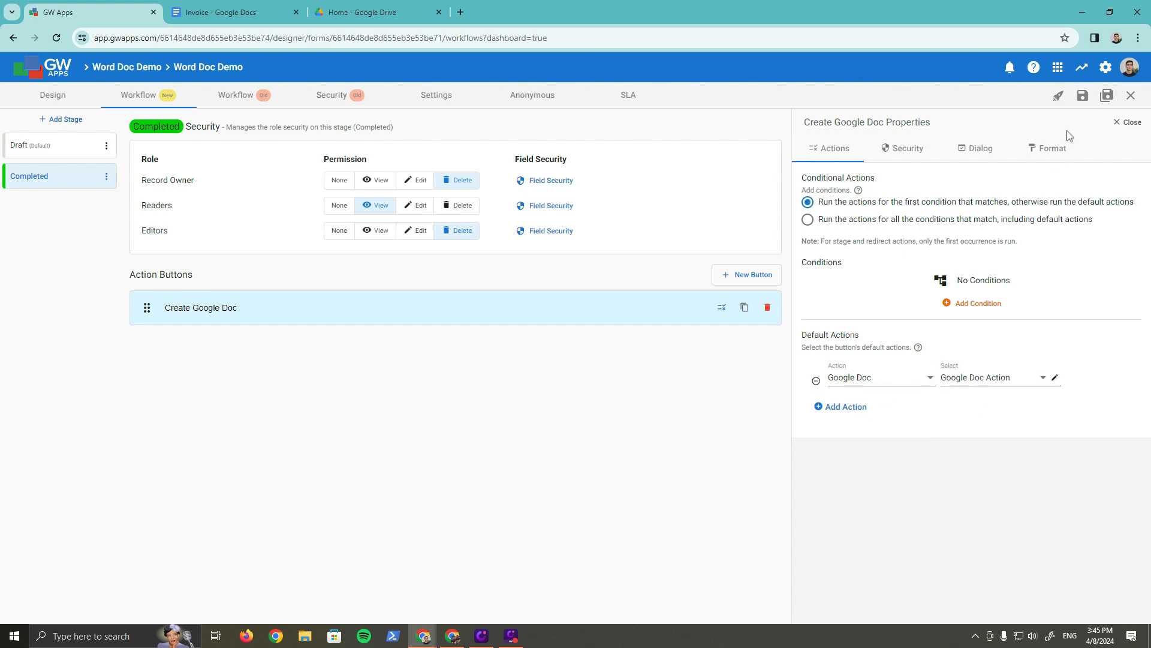
Save the form's workflow and launch the Word Doc Demo form for a new record.
left_click(1082, 96)
left_click(1059, 96)
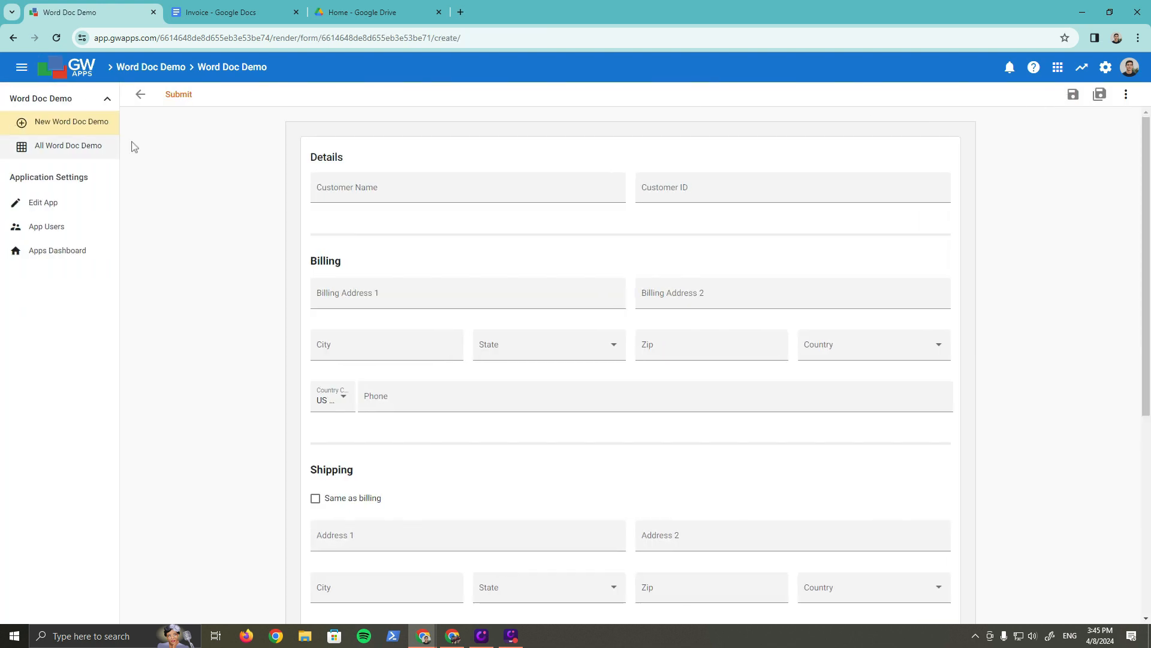
Open the existing record from the All Word Doc Demo view and check its Delivery & Payment section down to Invoice Attach.
left_click(75, 149)
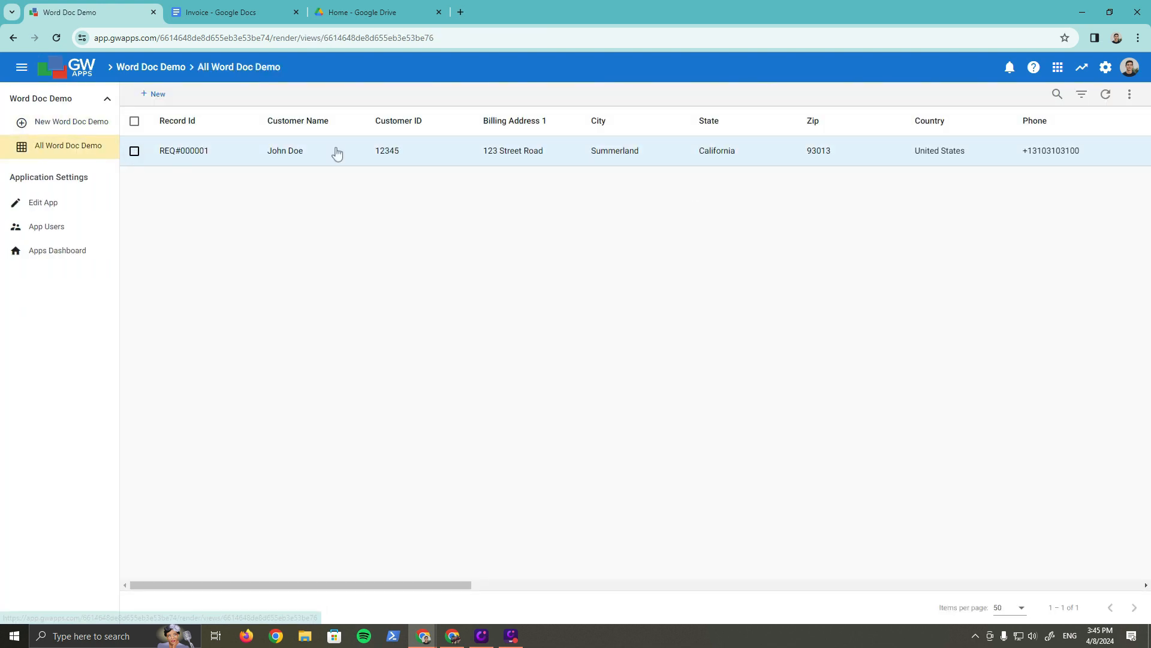
left_click(471, 151)
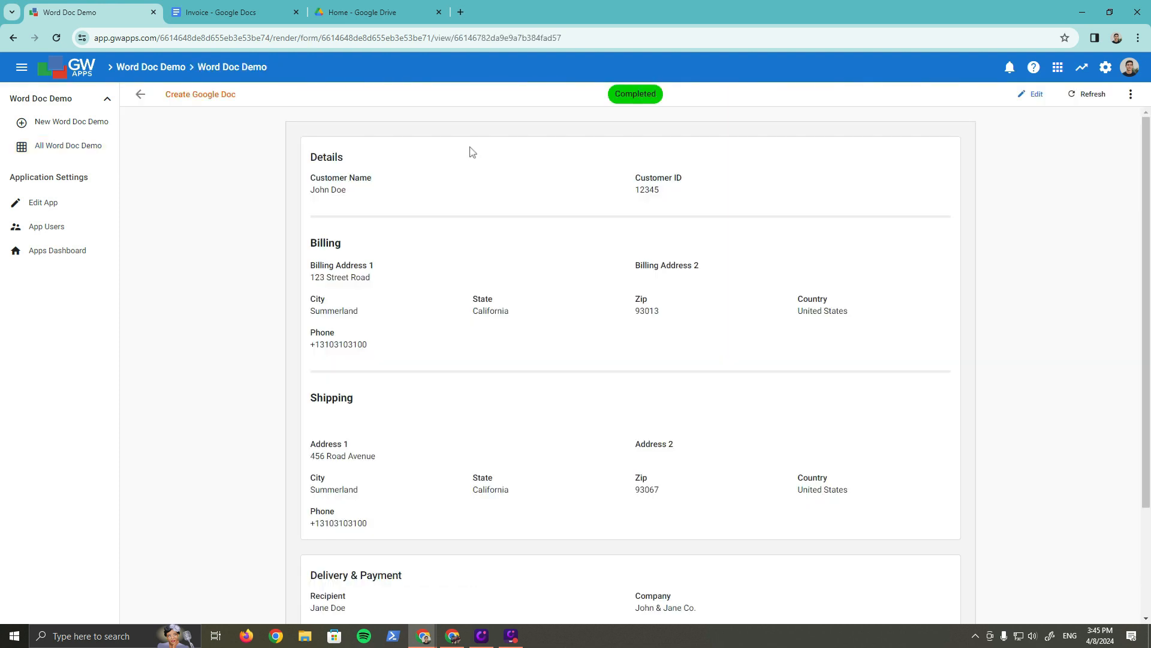
left_click_drag(1143, 151, 1145, 297)
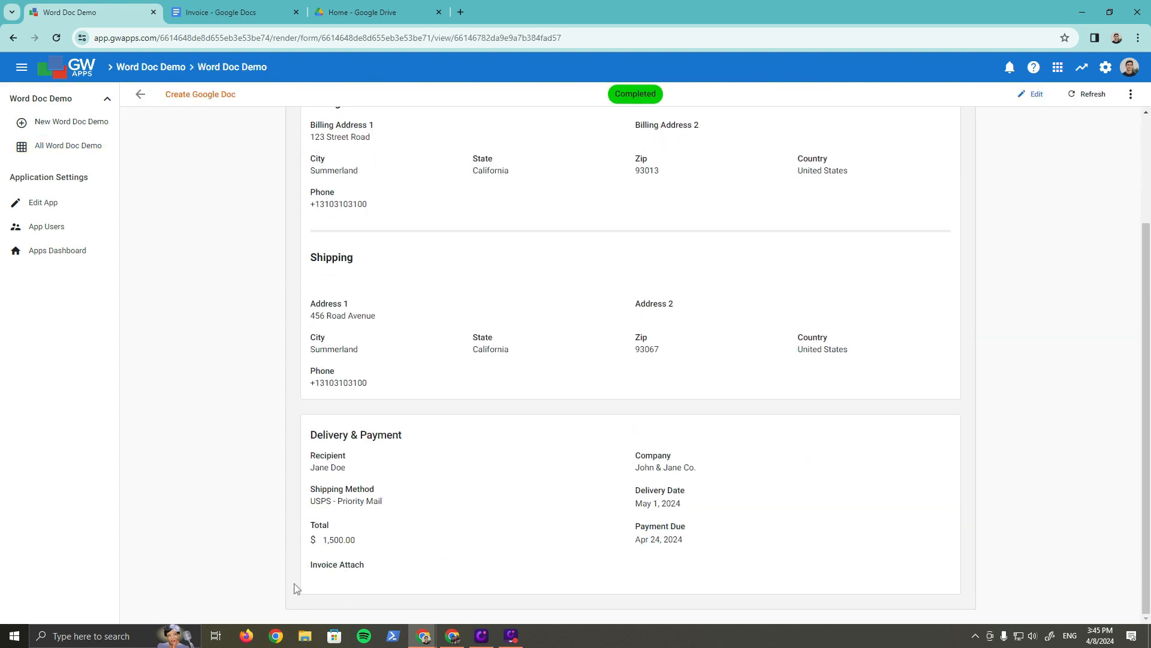
Run the Create Google Doc action on the record and refresh the record to update its Invoice Attach field.
left_click(213, 96)
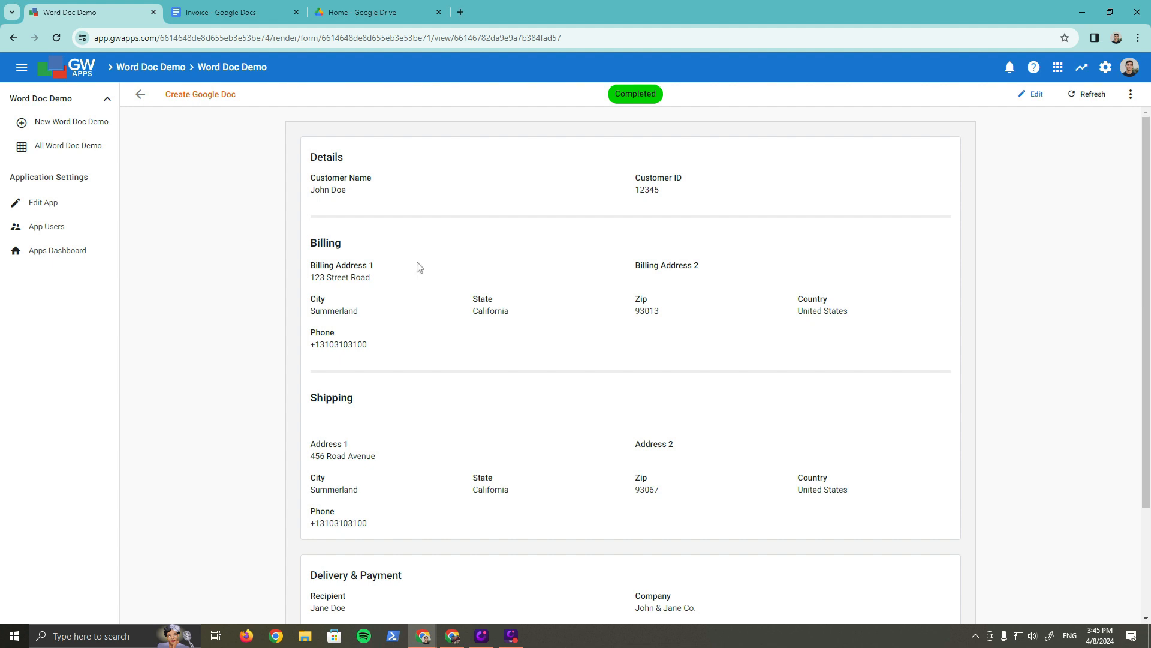
left_click_drag(1147, 240, 1150, 363)
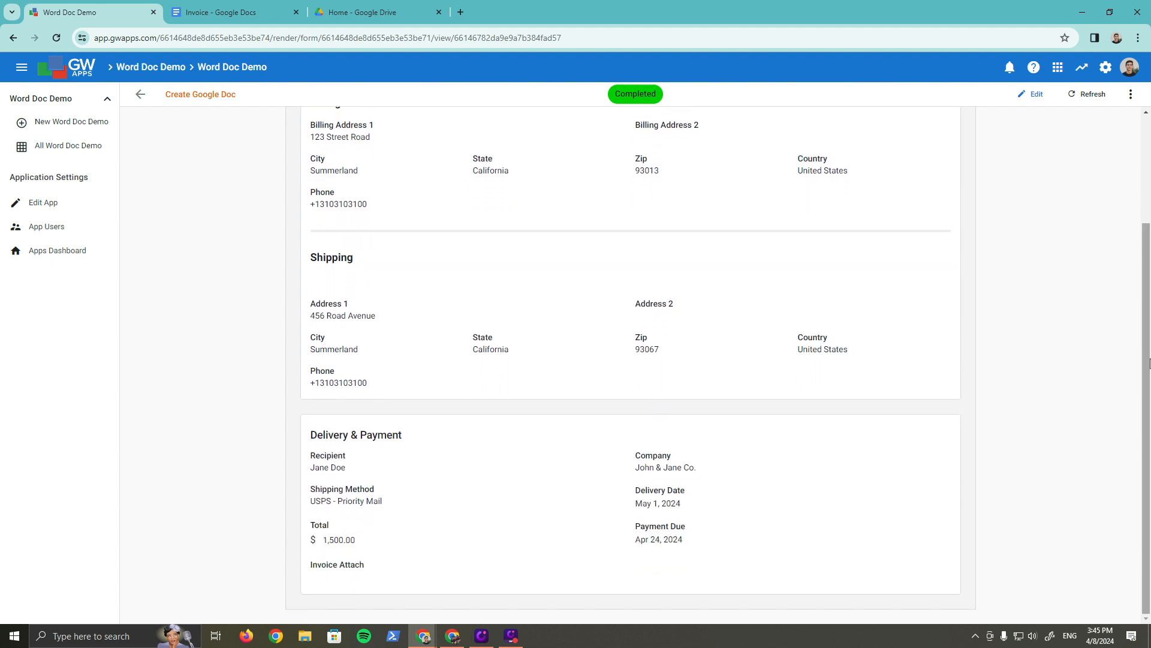
left_click(1088, 95)
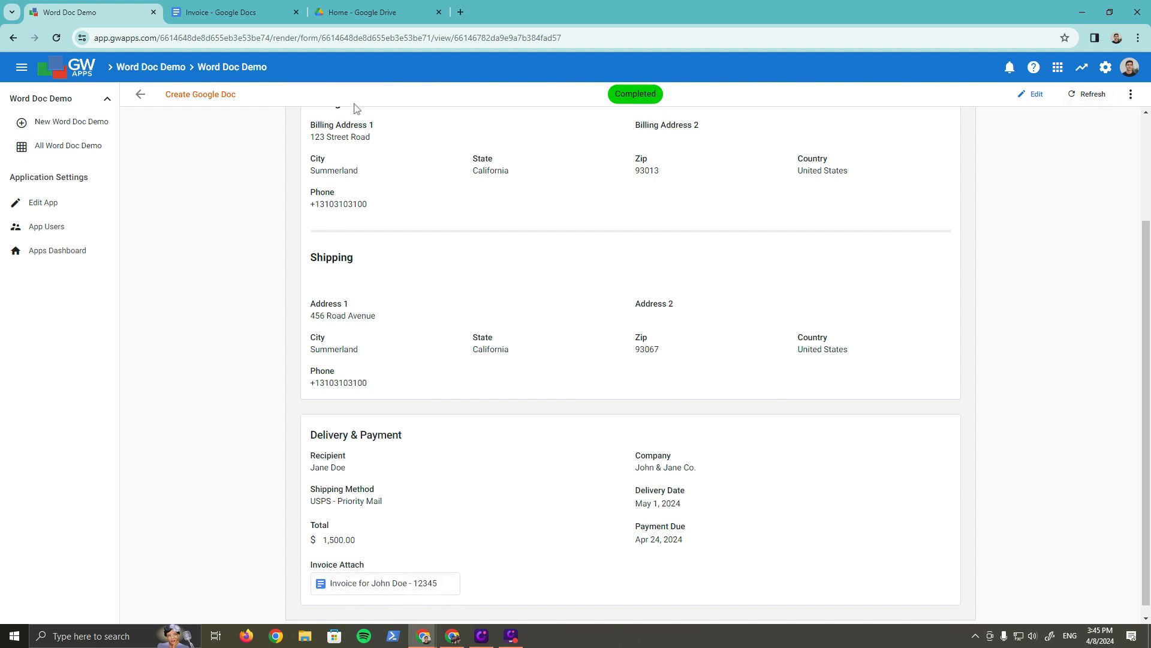
Switch to Google Drive, reload the file list and open the newly generated customer invoice to review its filled-in details.
left_click(364, 13)
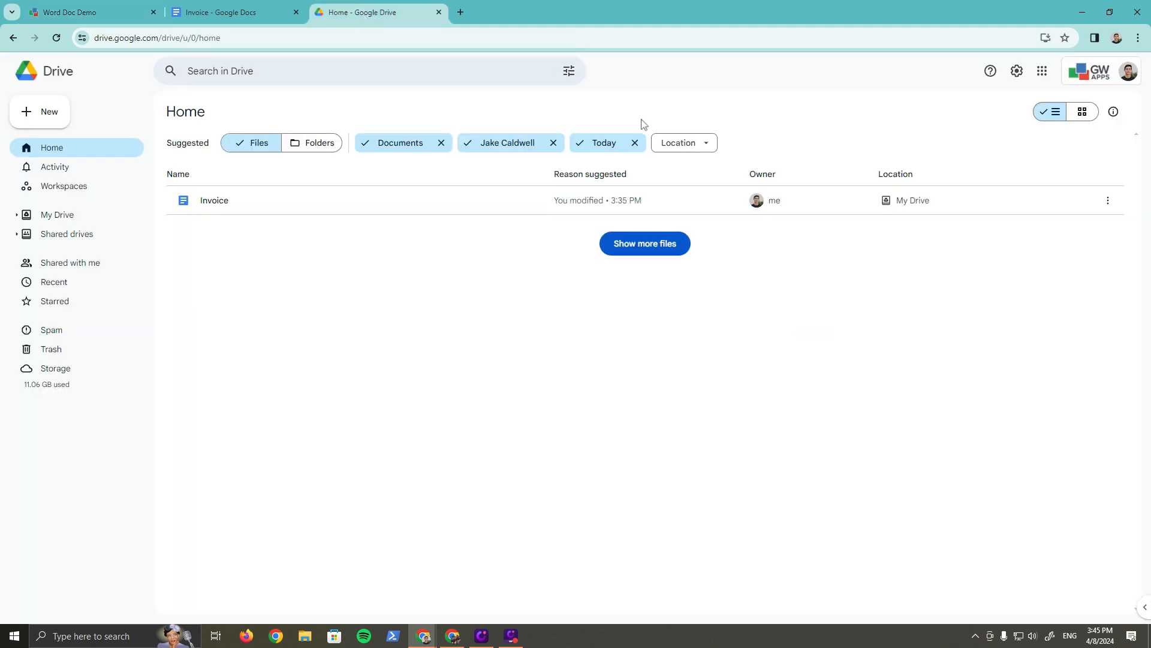
left_click(57, 38)
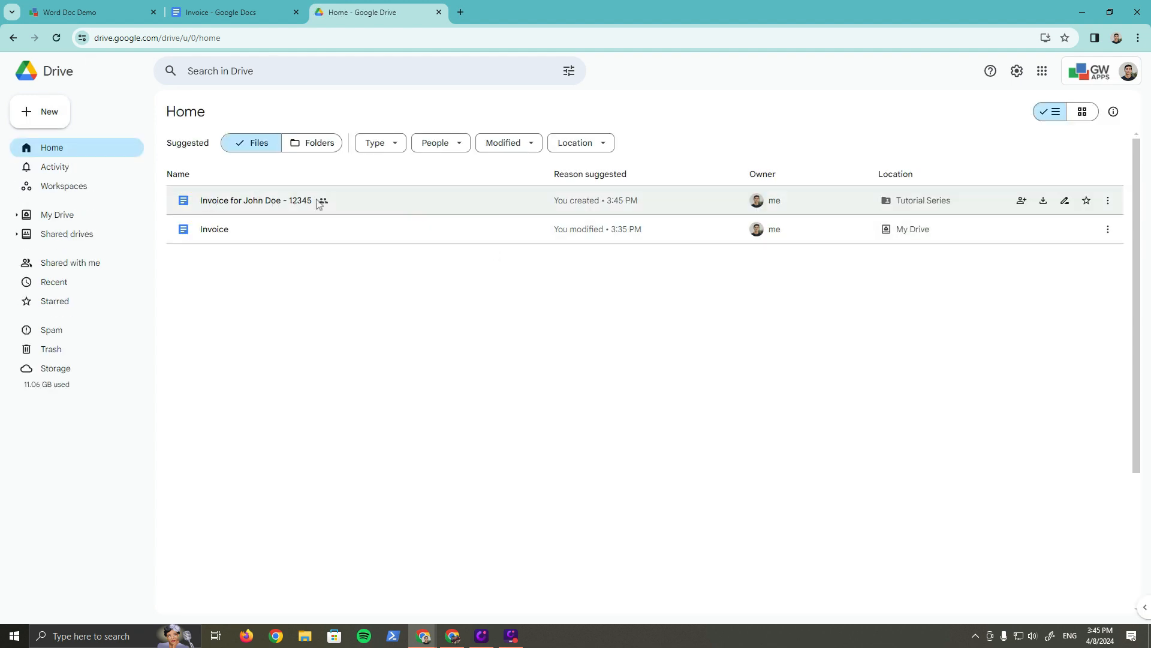
left_click(303, 208)
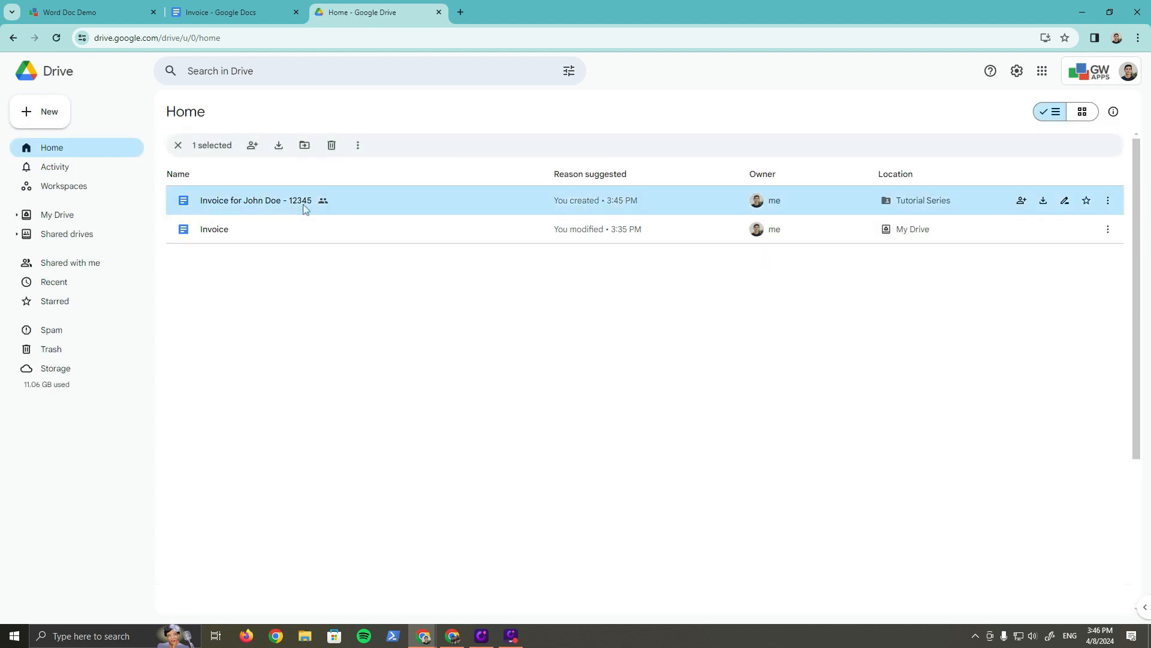
double_click(305, 204)
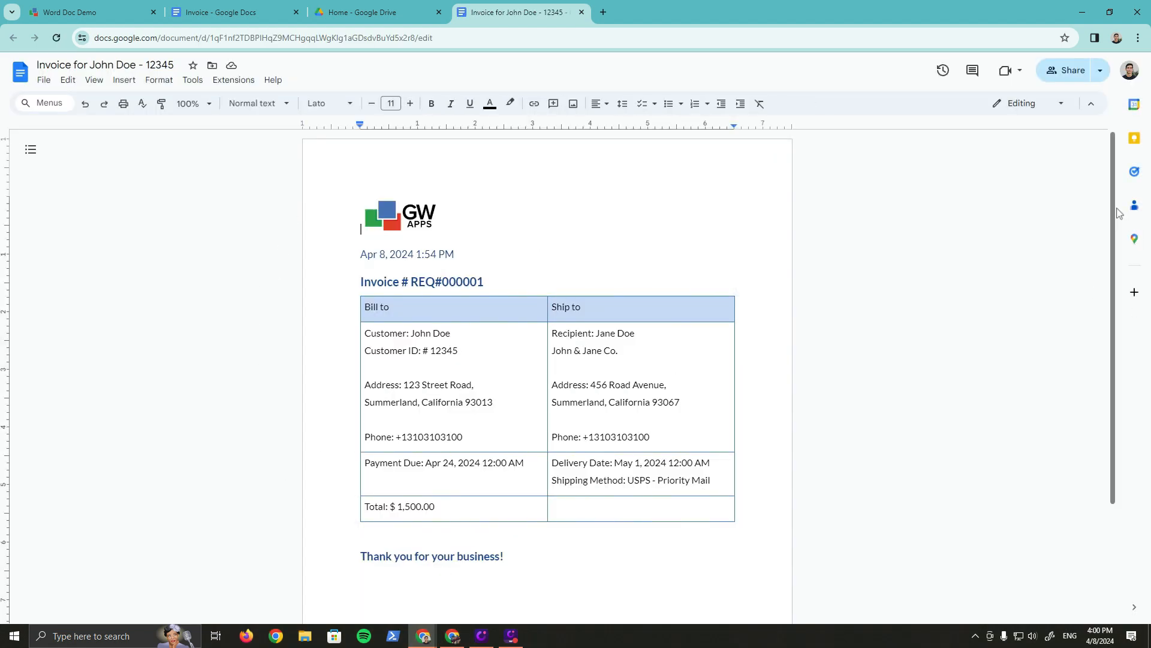
scroll(780, 450, "down", 1)
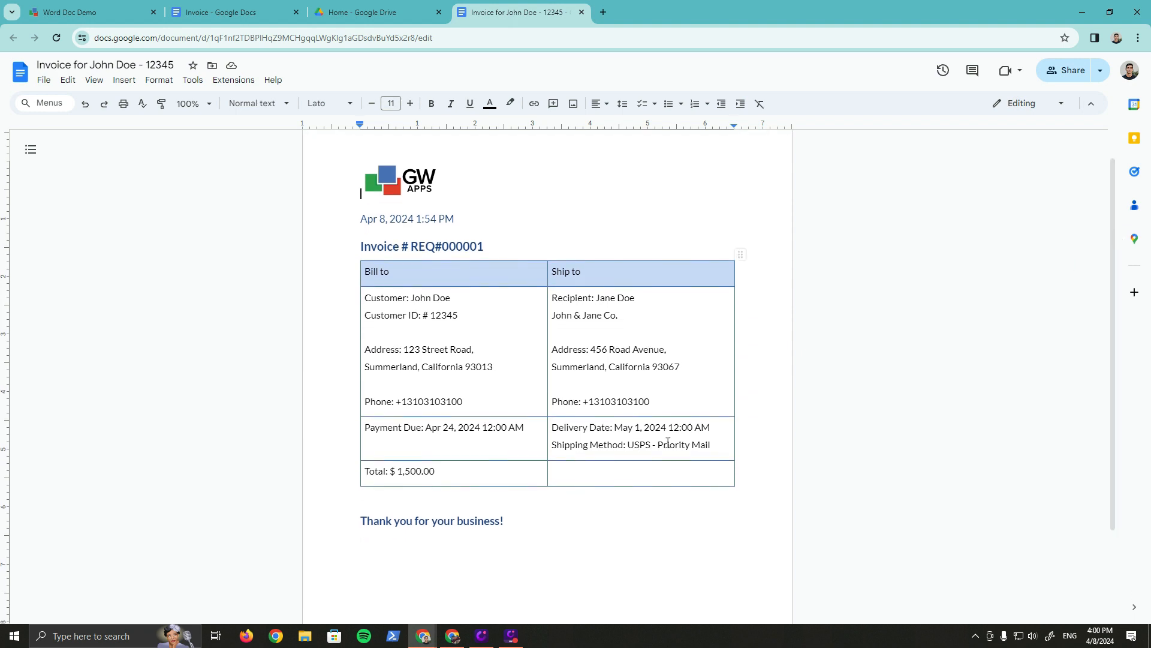